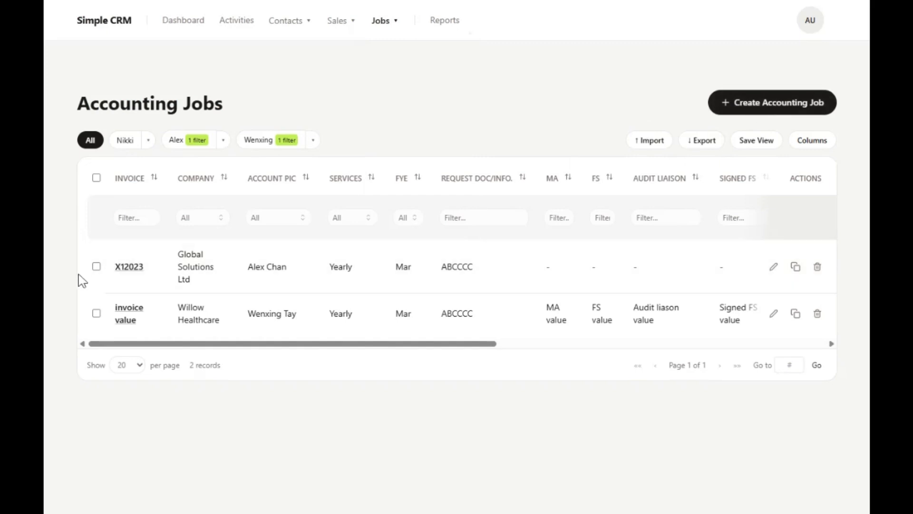
Open the accounting job X12023 and review its detail fields.
{"action": "left_click", "coordinate": [130, 267]}
{"action": "scroll", "coordinate": [173, 259], "scroll_direction": "down", "scroll_amount": 9}
{"action": "scroll", "coordinate": [169, 259], "scroll_direction": "up", "scroll_amount": 9}
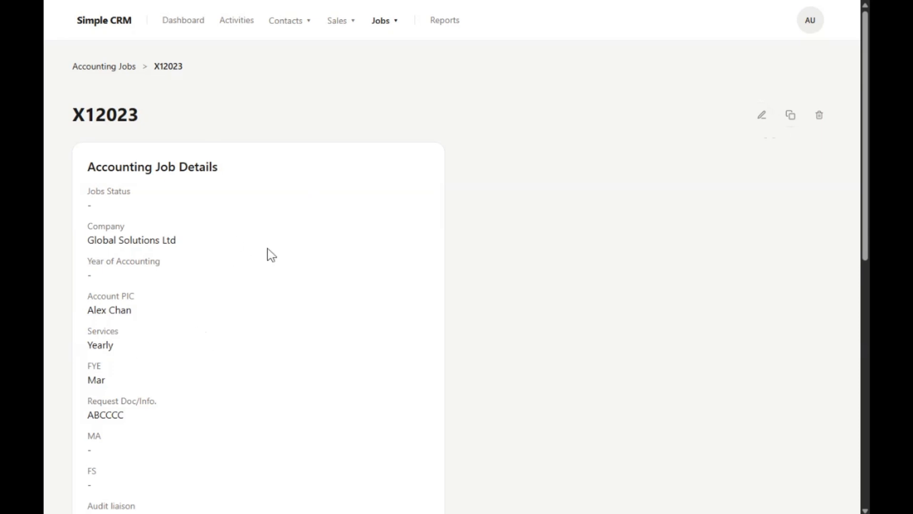
{"action": "scroll", "coordinate": [138, 230], "scroll_direction": "down", "scroll_amount": 4}
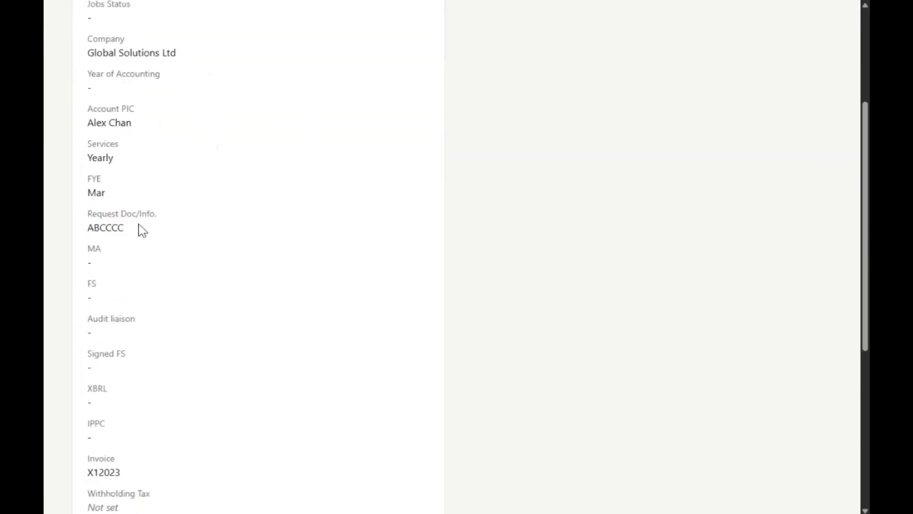
{"action": "scroll", "coordinate": [239, 272], "scroll_direction": "up", "scroll_amount": 4}
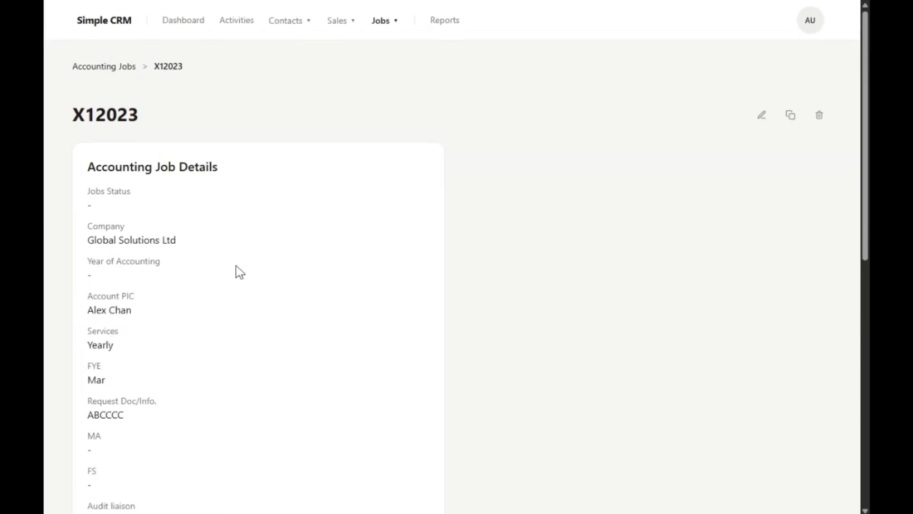
Open a duplicate of job X12023, review the prefilled creation form, and return to the Accounting Jobs list without creating it.
{"action": "left_click", "coordinate": [789, 116]}
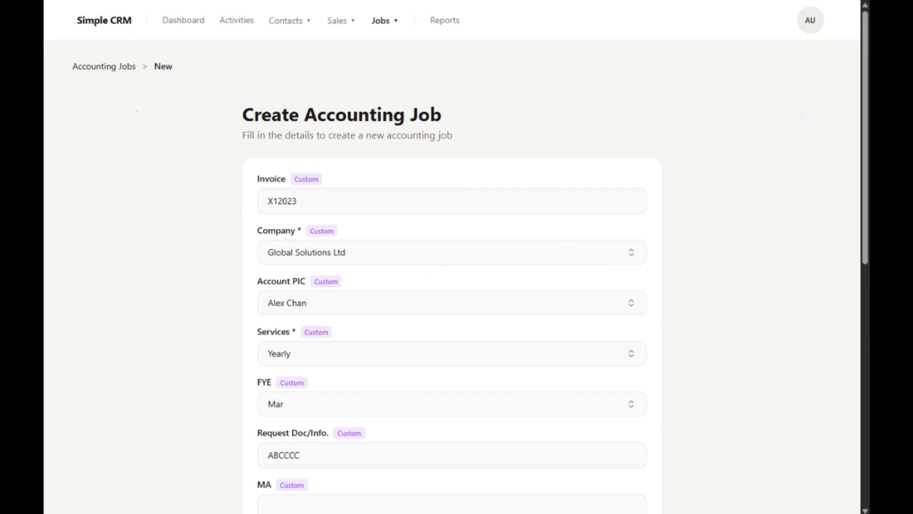
{"action": "scroll", "coordinate": [465, 269], "scroll_direction": "down", "scroll_amount": 10}
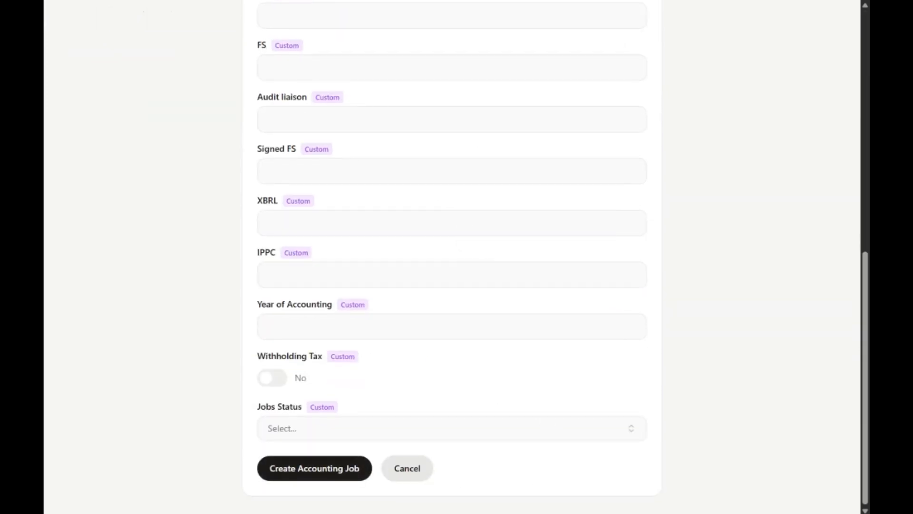
{"action": "scroll", "coordinate": [452, 257], "scroll_direction": "up", "scroll_amount": 7}
{"action": "scroll", "coordinate": [337, 153], "scroll_direction": "up", "scroll_amount": 3}
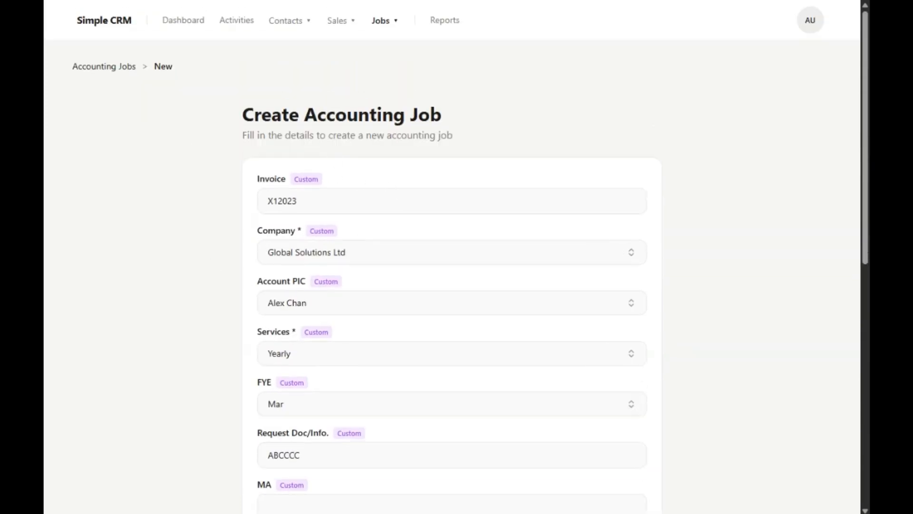
{"action": "left_click", "coordinate": [120, 66]}
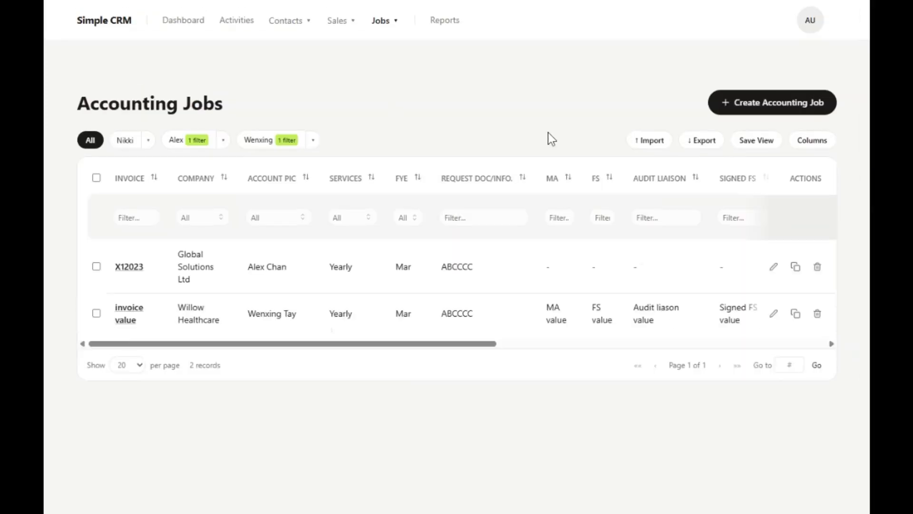
Open a blank accounting job form, review its fields, and return to the Accounting Jobs list.
{"action": "left_click", "coordinate": [810, 102]}
{"action": "scroll", "coordinate": [476, 390], "scroll_direction": "down", "scroll_amount": 9}
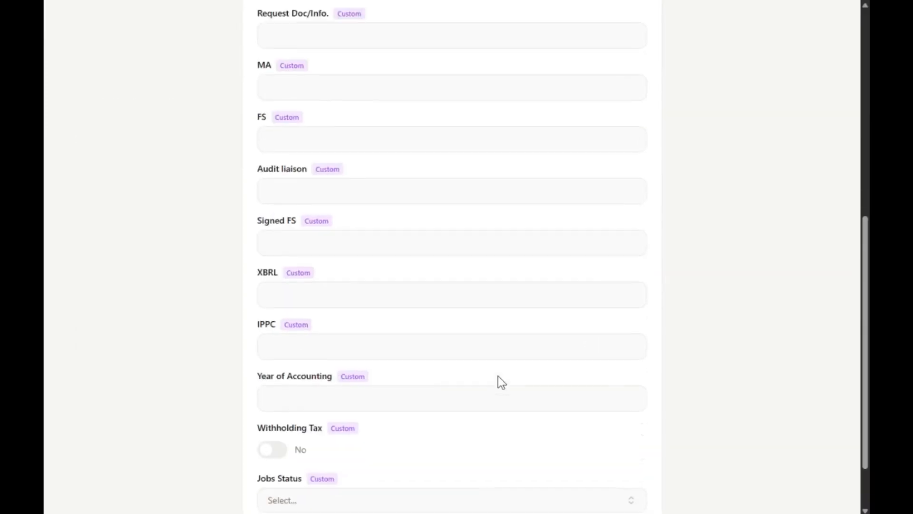
{"action": "scroll", "coordinate": [447, 261], "scroll_direction": "up", "scroll_amount": 9}
{"action": "left_click", "coordinate": [378, 27]}
{"action": "left_click", "coordinate": [385, 45]}
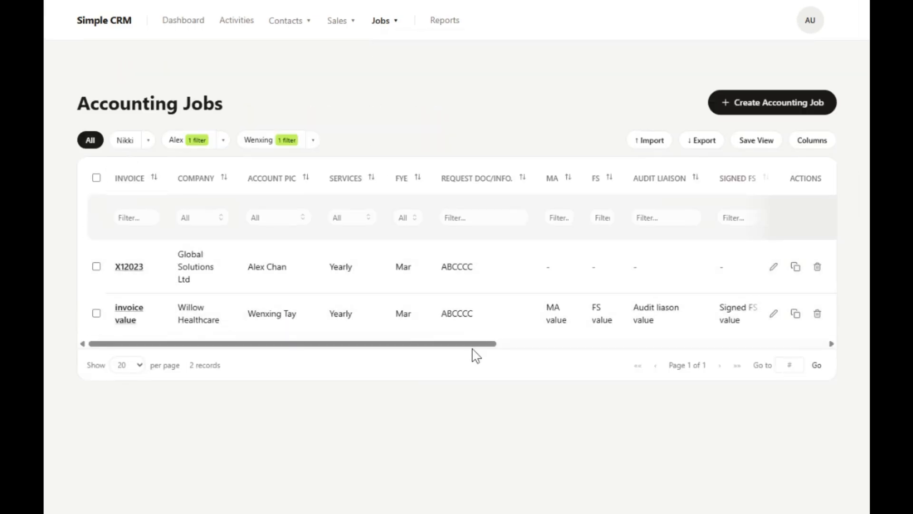
Hide the Services, Request Doc/Info. and FS columns in the Accounting Jobs table.
{"action": "left_click_drag", "start_coordinate": [473, 347], "coordinate": [360, 350]}
{"action": "left_click", "coordinate": [815, 141]}
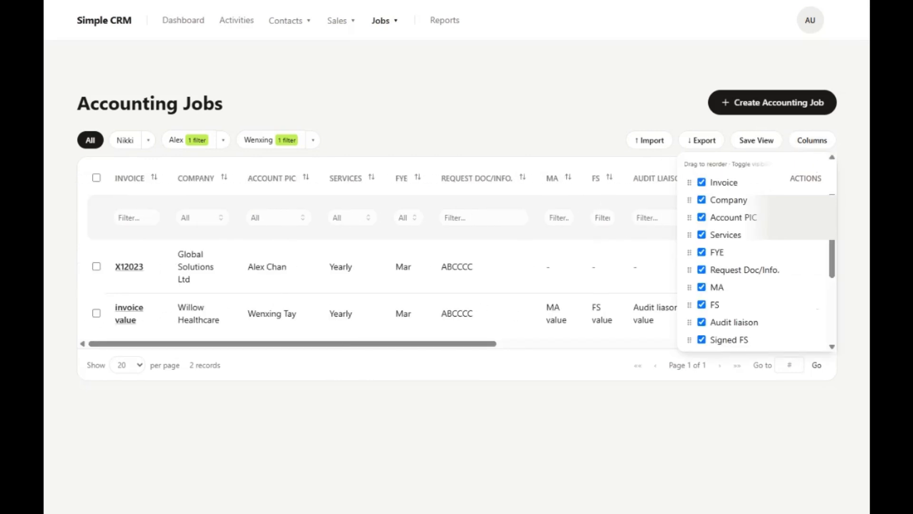
{"action": "left_click", "coordinate": [702, 235]}
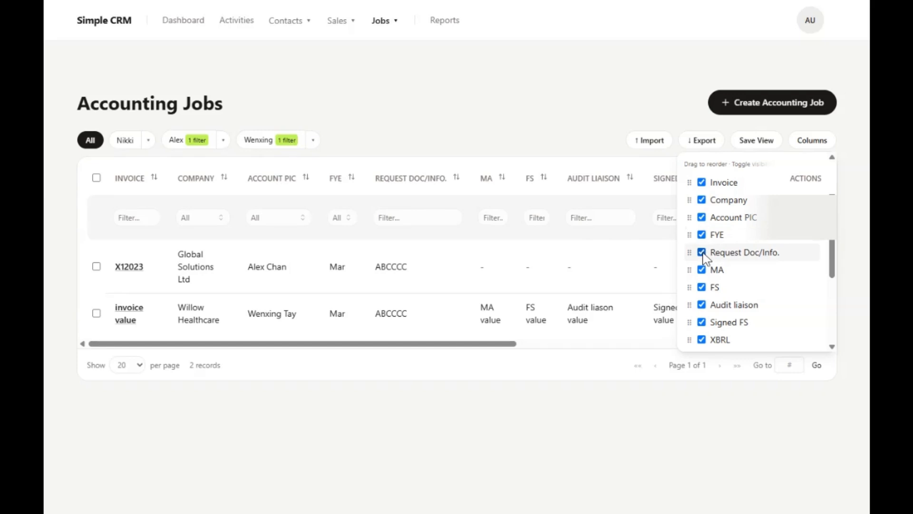
{"action": "left_click", "coordinate": [702, 253]}
{"action": "left_click", "coordinate": [702, 270]}
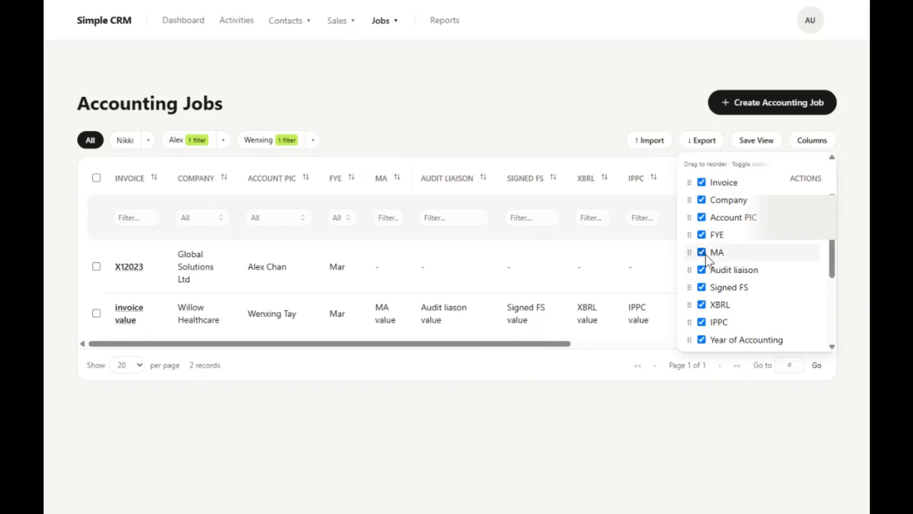
Show the Services, Request Doc/Info. and FS columns again and move Signed FS to the first column position.
{"action": "scroll", "coordinate": [730, 277], "scroll_direction": "down", "scroll_amount": 3}
{"action": "left_click", "coordinate": [702, 301]}
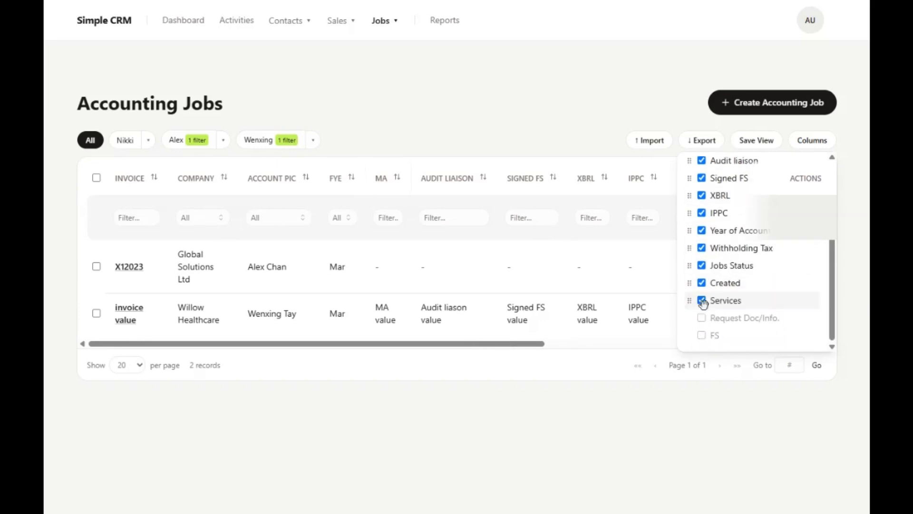
{"action": "left_click", "coordinate": [702, 318]}
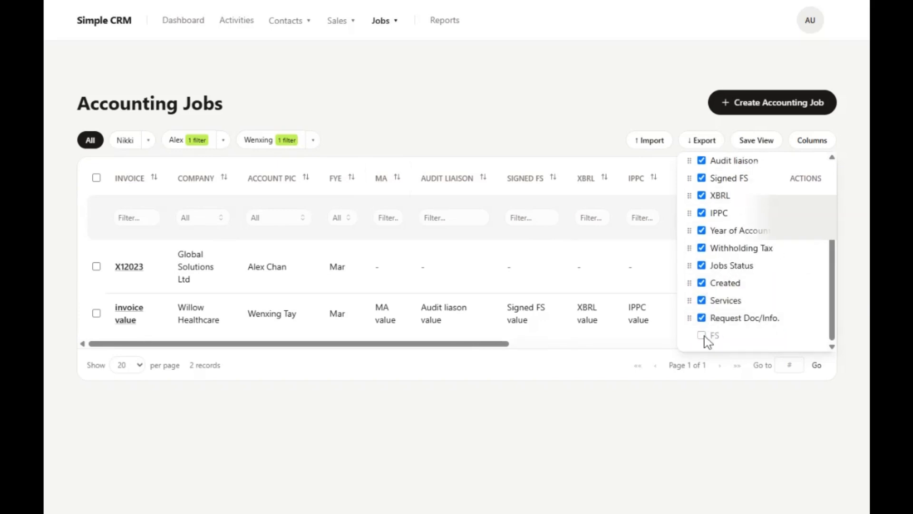
{"action": "left_click", "coordinate": [703, 336]}
{"action": "scroll", "coordinate": [789, 265], "scroll_direction": "up", "scroll_amount": 3}
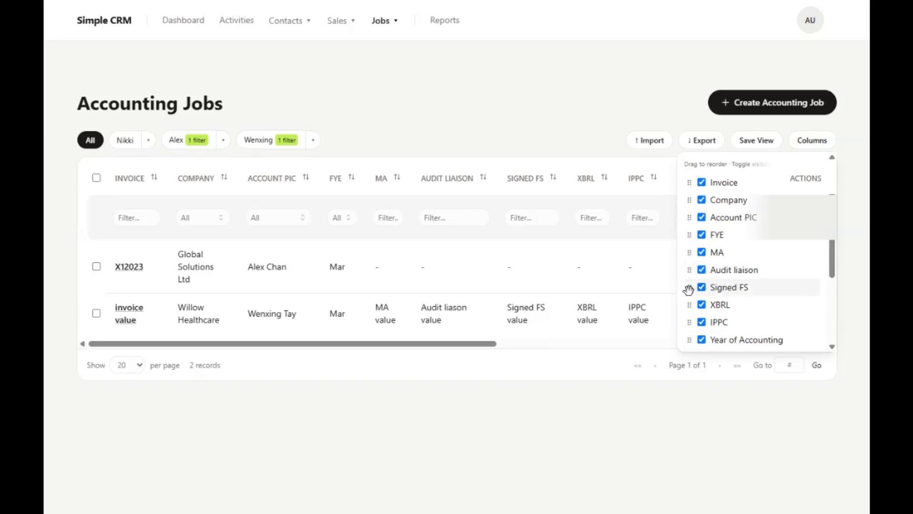
{"action": "left_click_drag", "start_coordinate": [688, 287], "coordinate": [689, 182]}
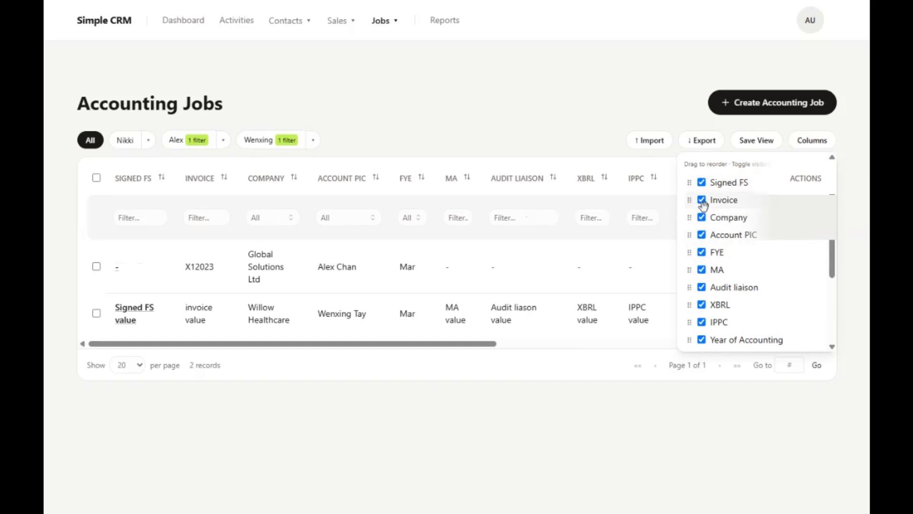
{"action": "left_click", "coordinate": [598, 118]}
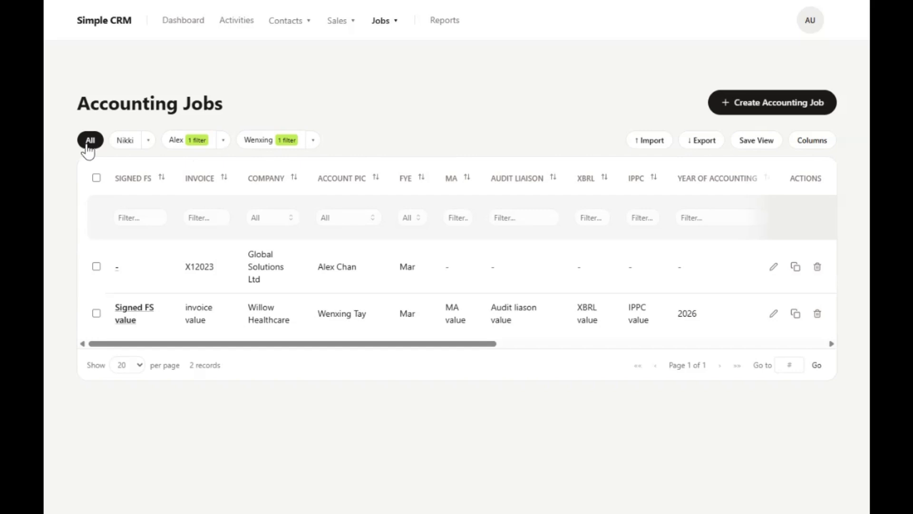
Look through the two saved views that carry a filter and return to the All view.
{"action": "left_click", "coordinate": [182, 143]}
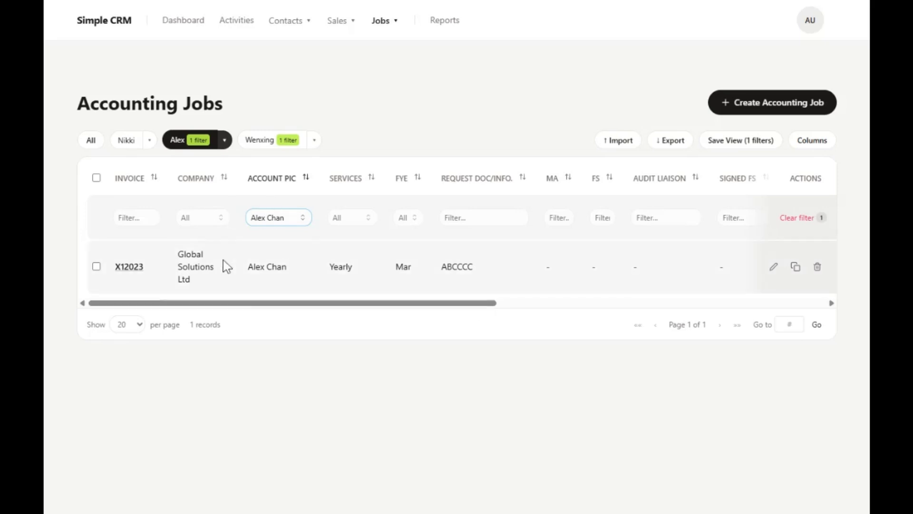
{"action": "left_click", "coordinate": [83, 141]}
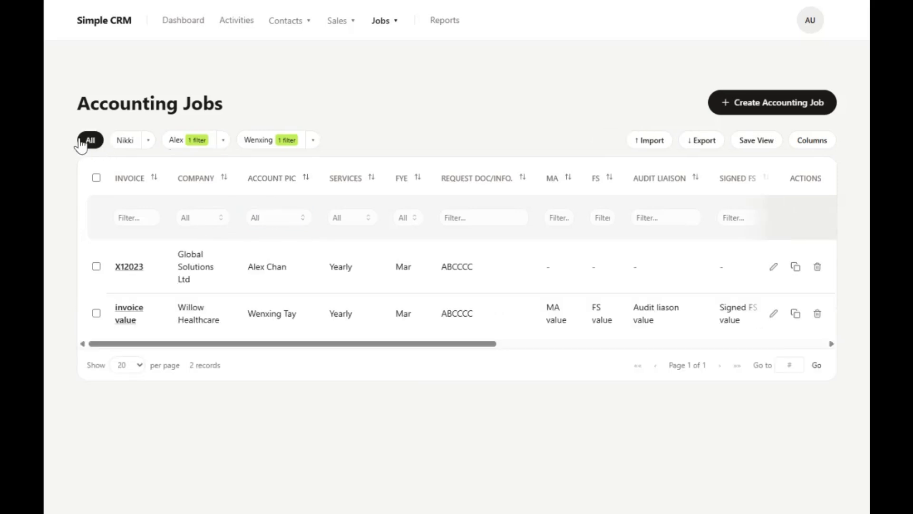
{"action": "left_click", "coordinate": [189, 143]}
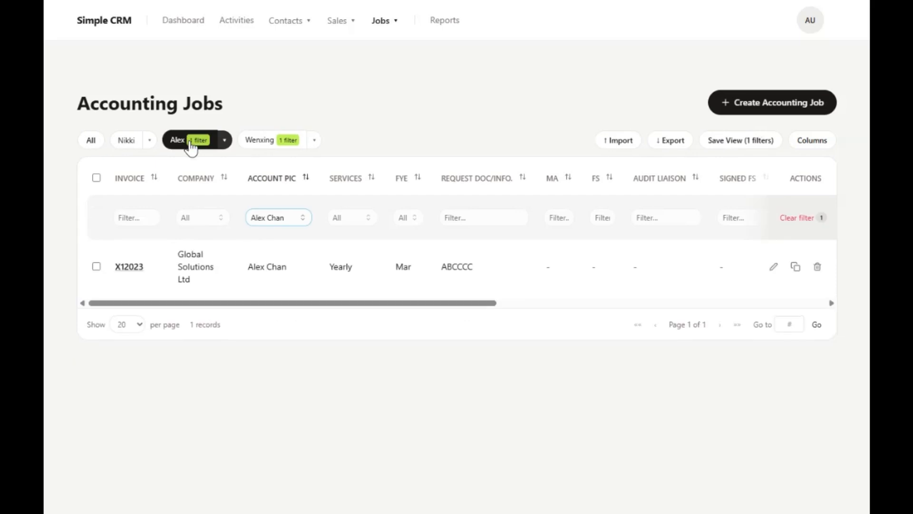
{"action": "left_click", "coordinate": [262, 145]}
{"action": "left_click", "coordinate": [99, 141]}
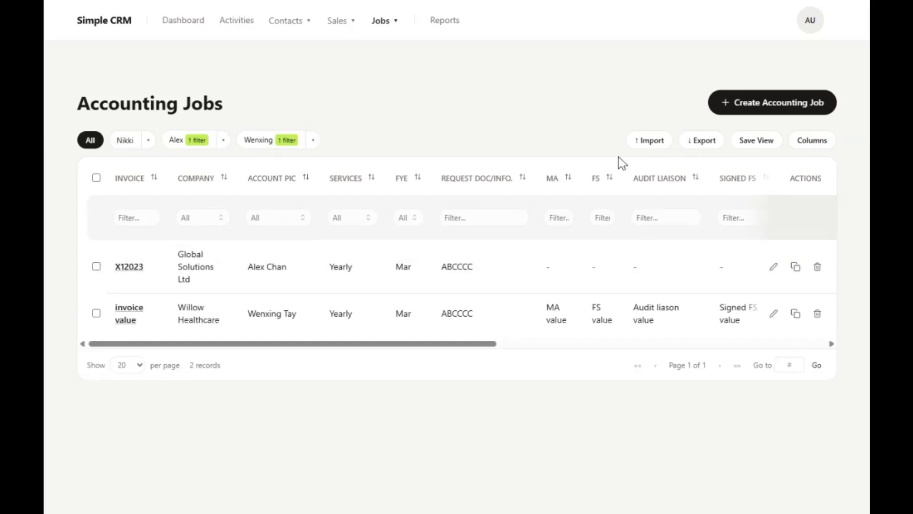
Start a new saved view named "Test view" and remove the Created and Jobs Status columns from it.
{"action": "left_click", "coordinate": [767, 144]}
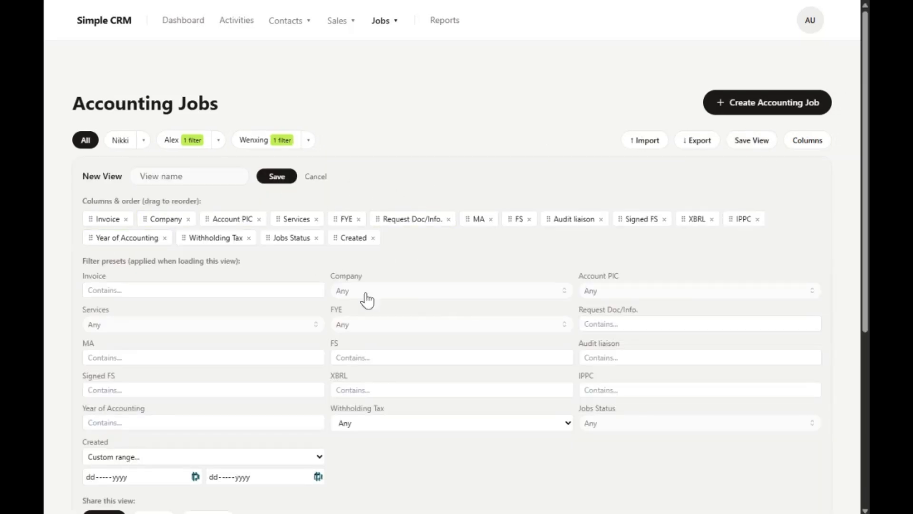
{"action": "left_click", "coordinate": [372, 238]}
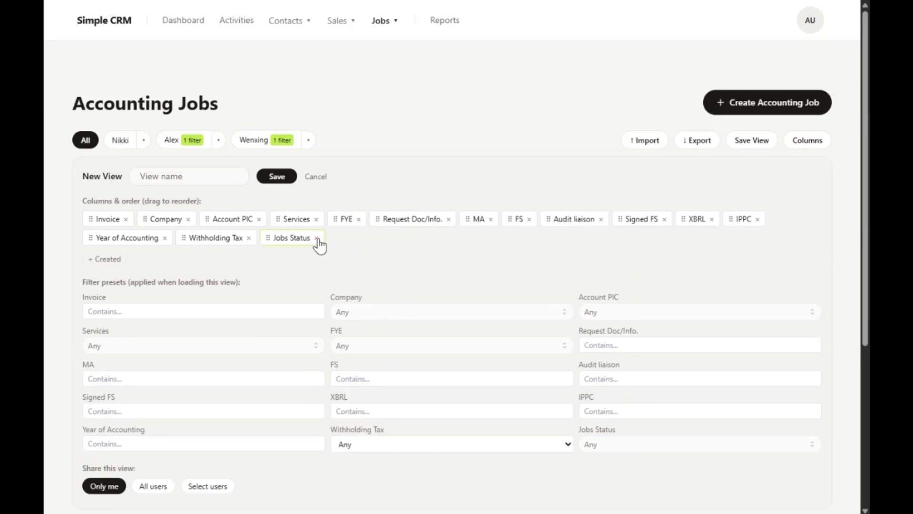
{"action": "left_click", "coordinate": [316, 238]}
{"action": "left_click", "coordinate": [190, 176]}
{"action": "type", "text": "Test view"}
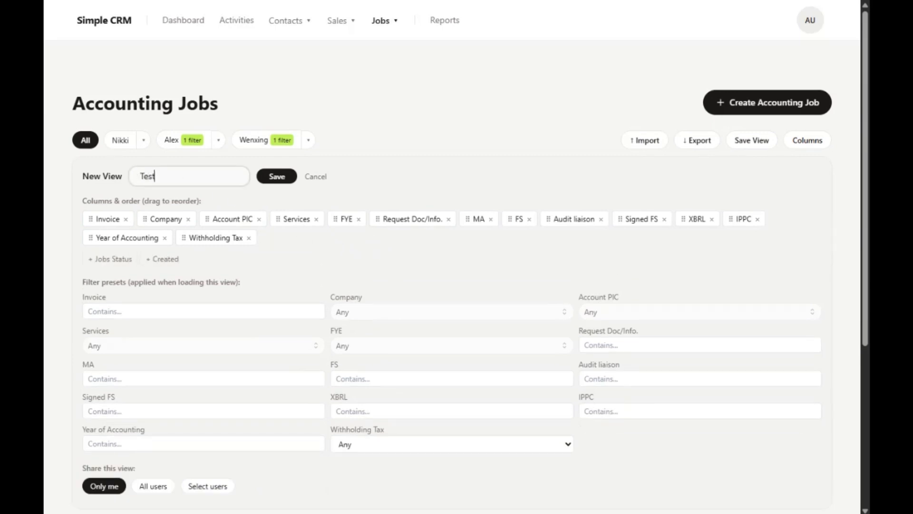
Remove the Account PIC and FYE columns from the new view and place Company last in the column order.
{"action": "left_click", "coordinate": [188, 219]}
{"action": "left_click", "coordinate": [198, 219]}
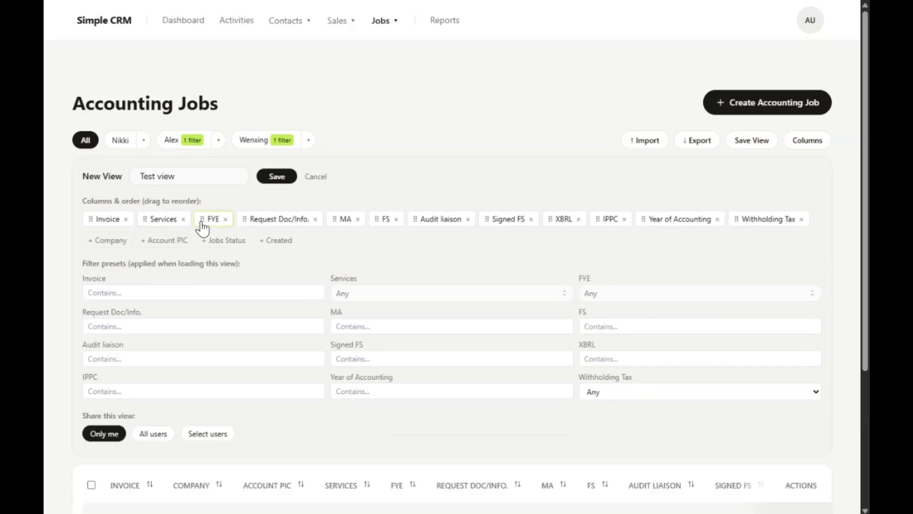
{"action": "left_click", "coordinate": [225, 219]}
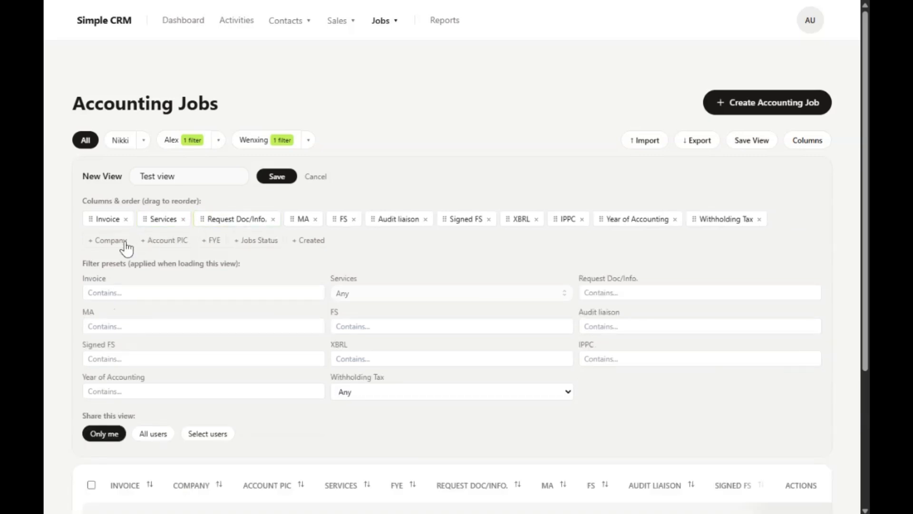
{"action": "left_click", "coordinate": [112, 241]}
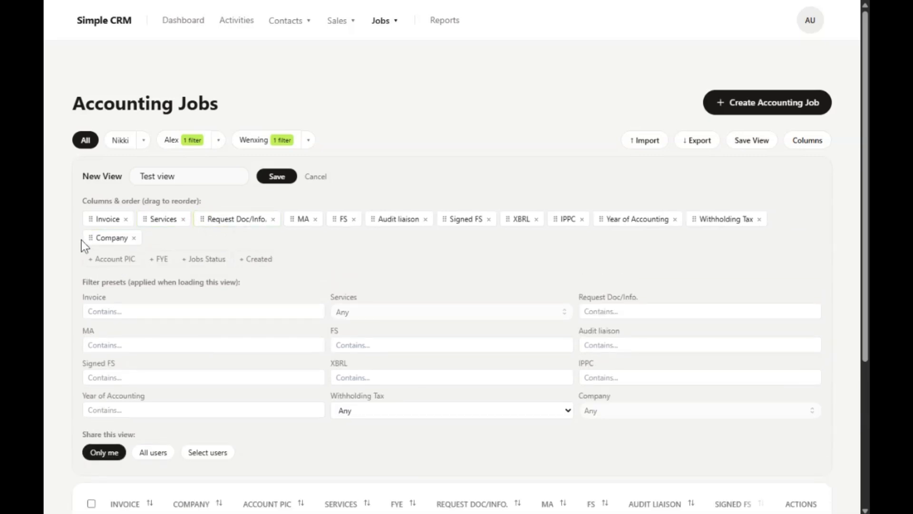
Remove the Request Doc/Info., FS, Audit liaison and Signed FS columns from the new view.
{"action": "left_click", "coordinate": [273, 219]}
{"action": "left_click", "coordinate": [265, 219]}
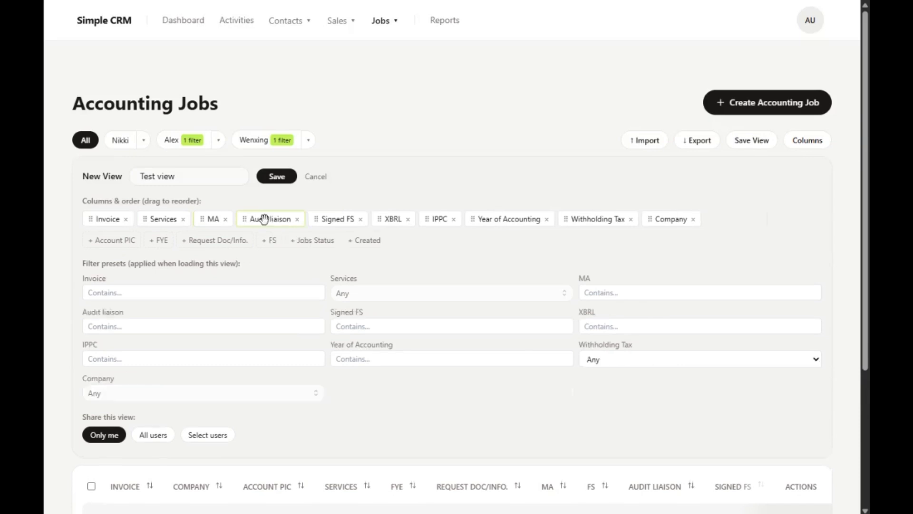
{"action": "left_click", "coordinate": [296, 219]}
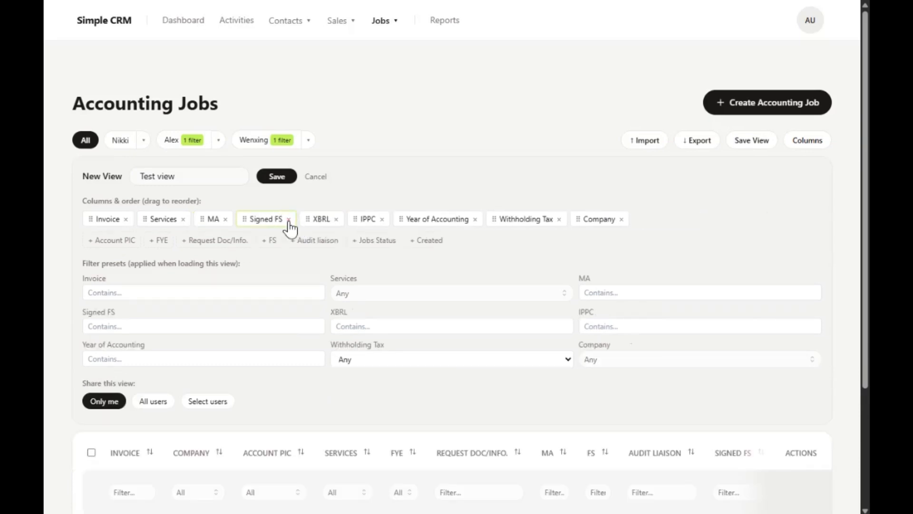
{"action": "left_click", "coordinate": [288, 219]}
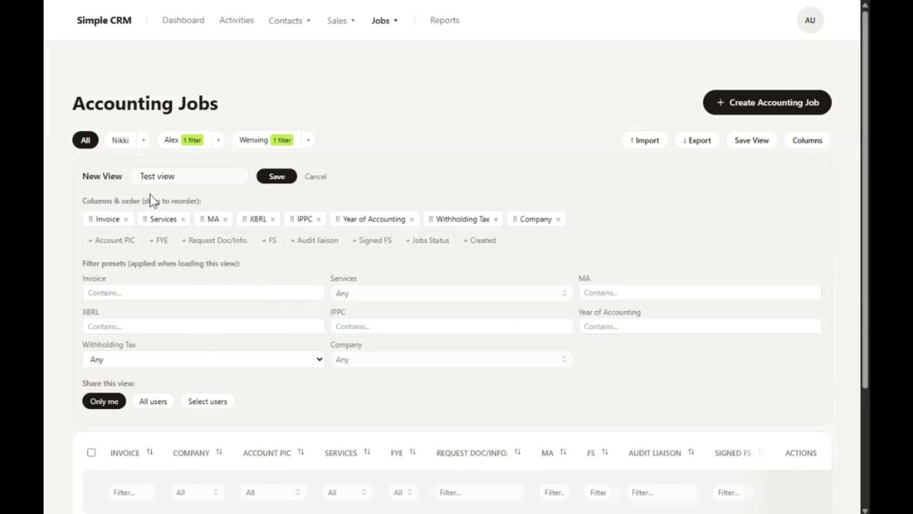
Check the Company filter options, then try a Year of Accounting filter preset of 2026 and clear it.
{"action": "left_click", "coordinate": [402, 364]}
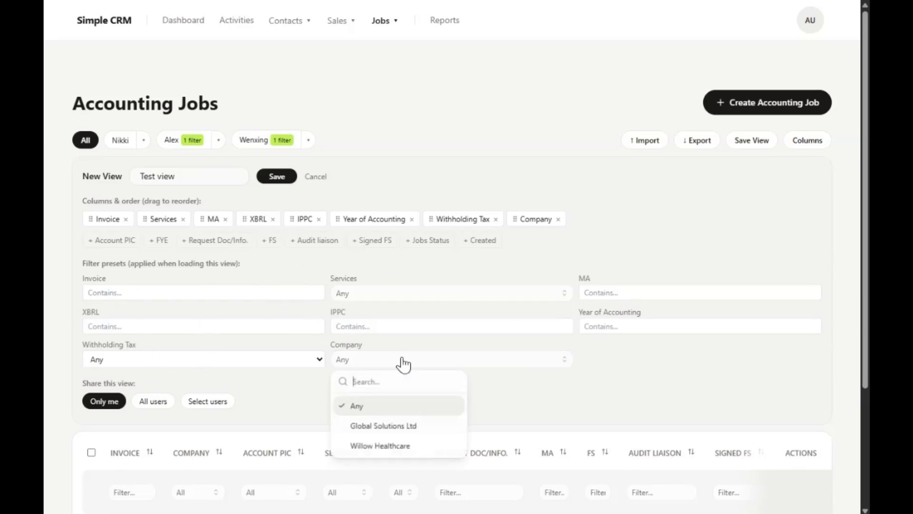
{"action": "left_click", "coordinate": [703, 379]}
{"action": "left_click", "coordinate": [699, 325]}
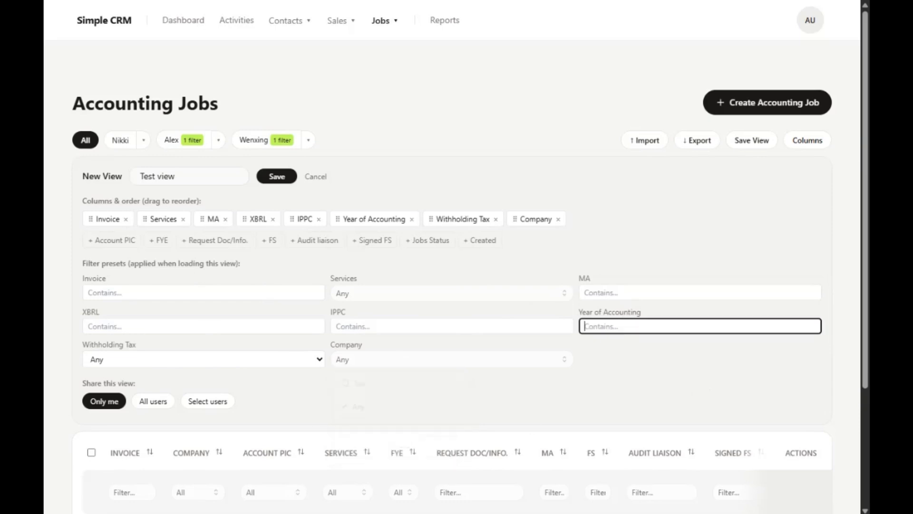
{"action": "type", "text": "2026"}
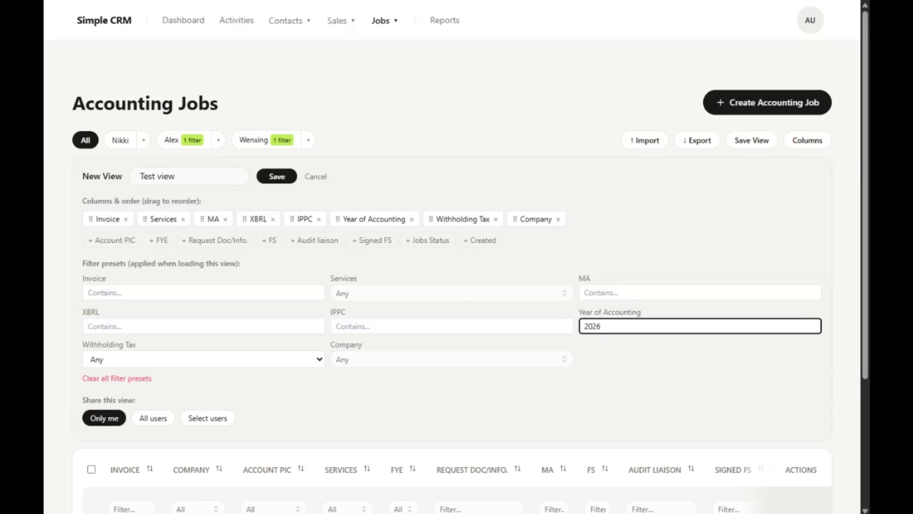
{"action": "key", "text": "ctrl+a"}
{"action": "key", "text": "BackSpace"}
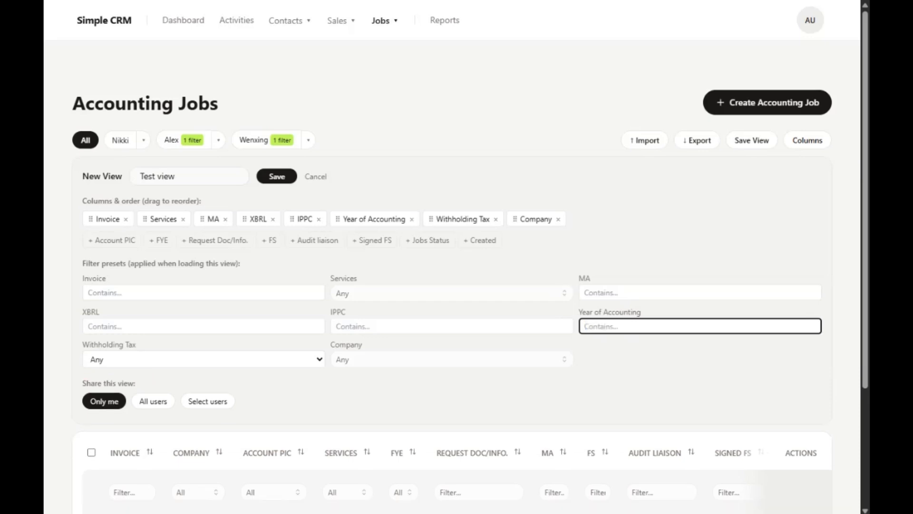
Preset the Services filter to Monthly, check the user sharing list, keep sharing on Only me and save the view.
{"action": "left_click", "coordinate": [383, 295]}
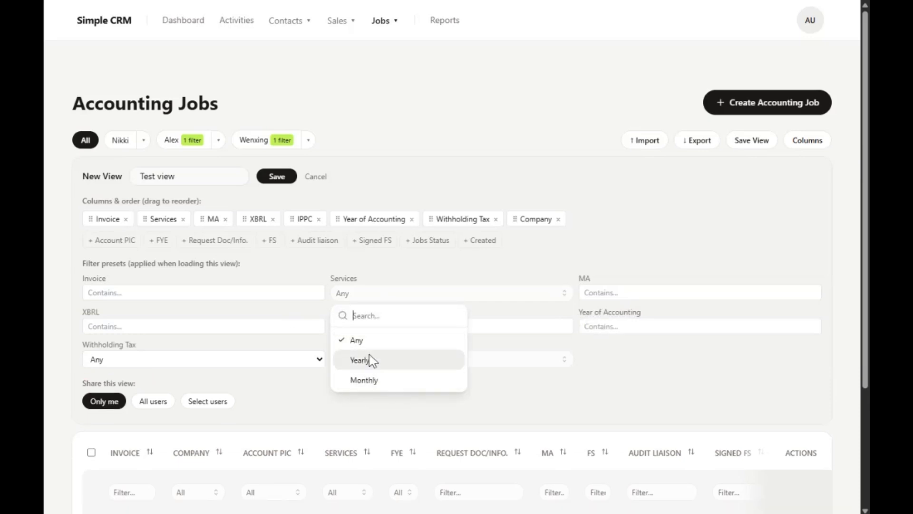
{"action": "left_click", "coordinate": [374, 381]}
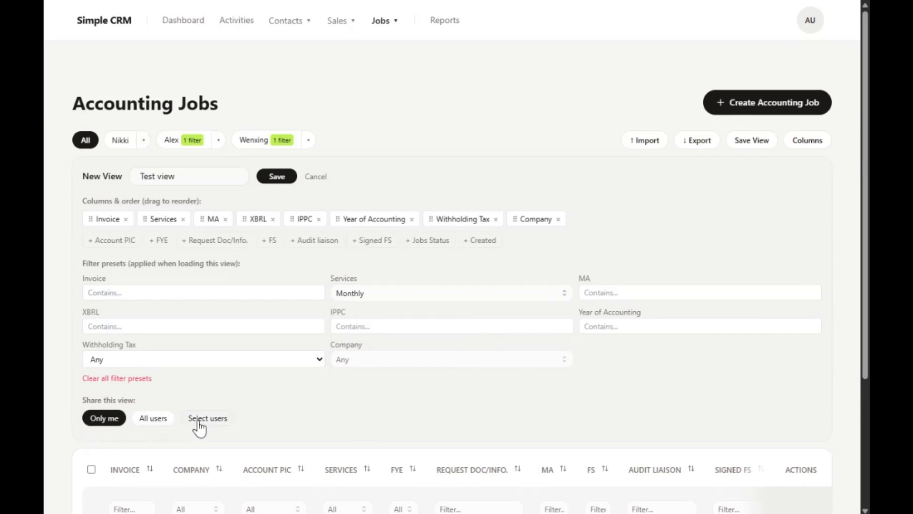
{"action": "left_click", "coordinate": [221, 424]}
{"action": "scroll", "coordinate": [231, 439], "scroll_direction": "down", "scroll_amount": 1}
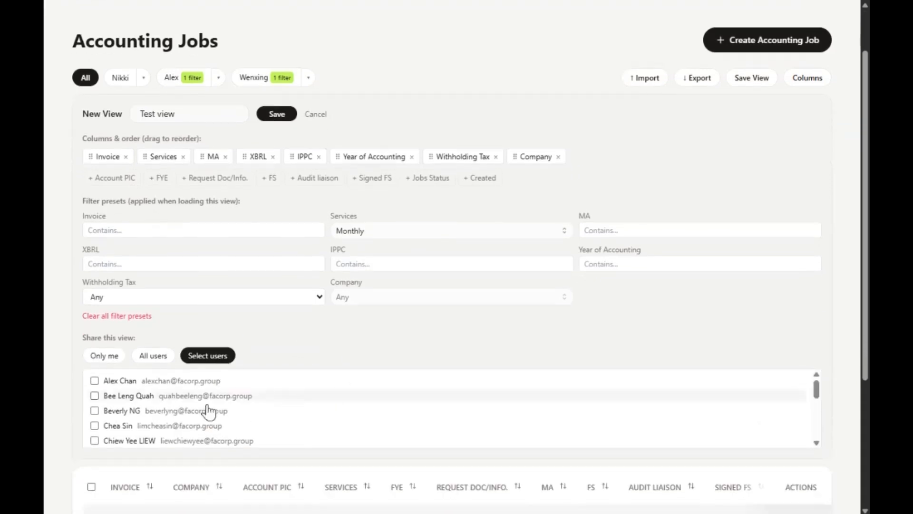
{"action": "left_click", "coordinate": [97, 358]}
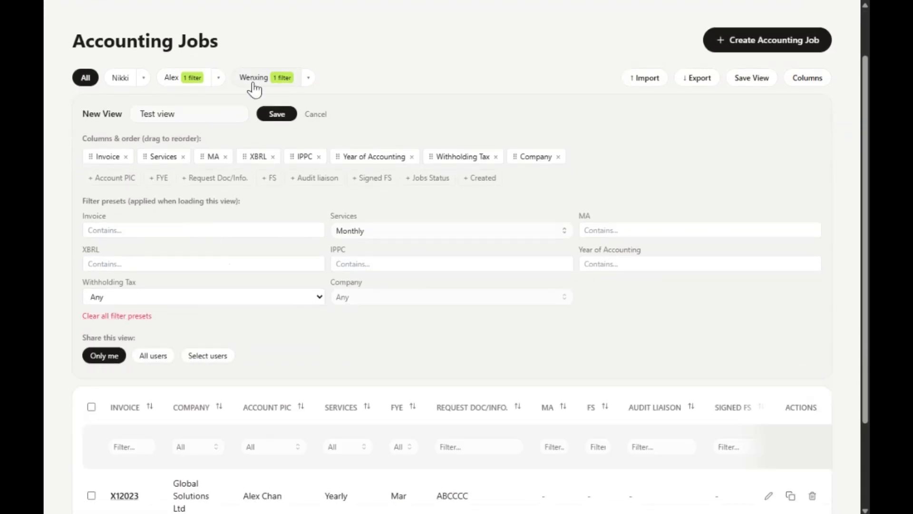
{"action": "left_click", "coordinate": [277, 115]}
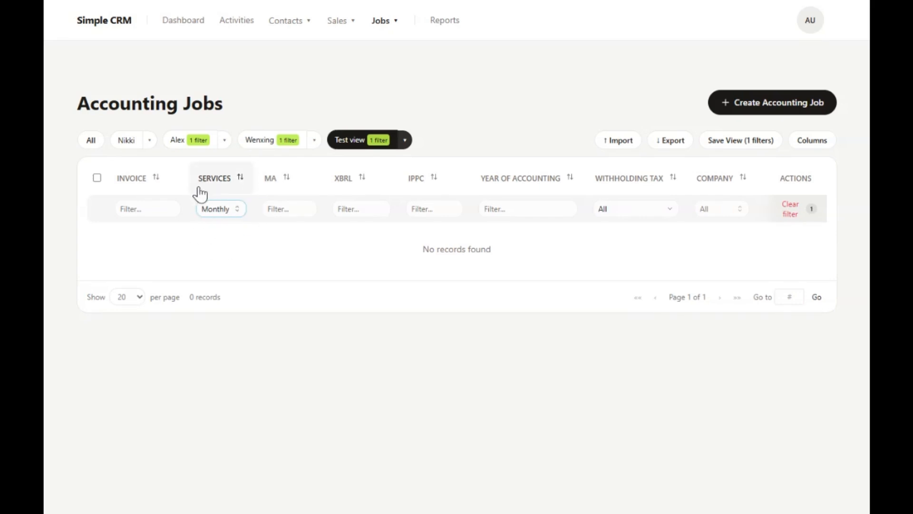
Look through the three other saved views one by one, then return to the All view.
{"action": "left_click", "coordinate": [269, 145]}
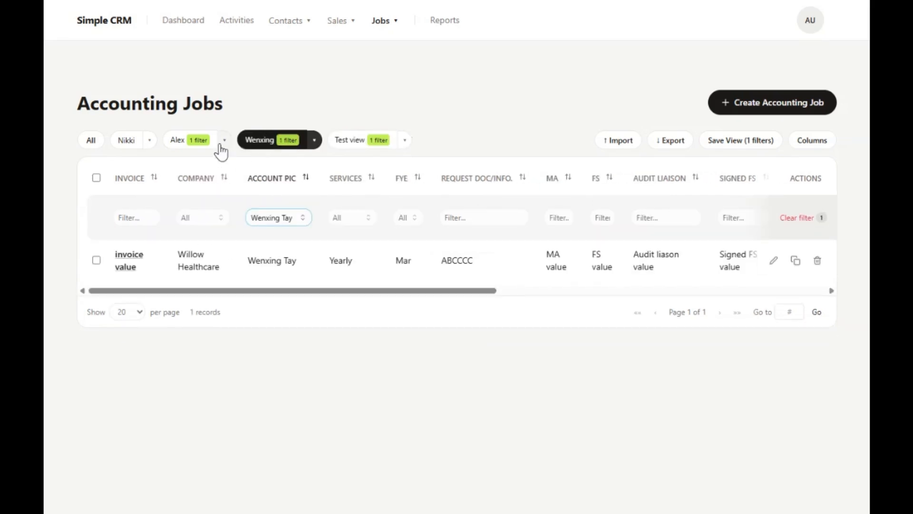
{"action": "left_click", "coordinate": [195, 144]}
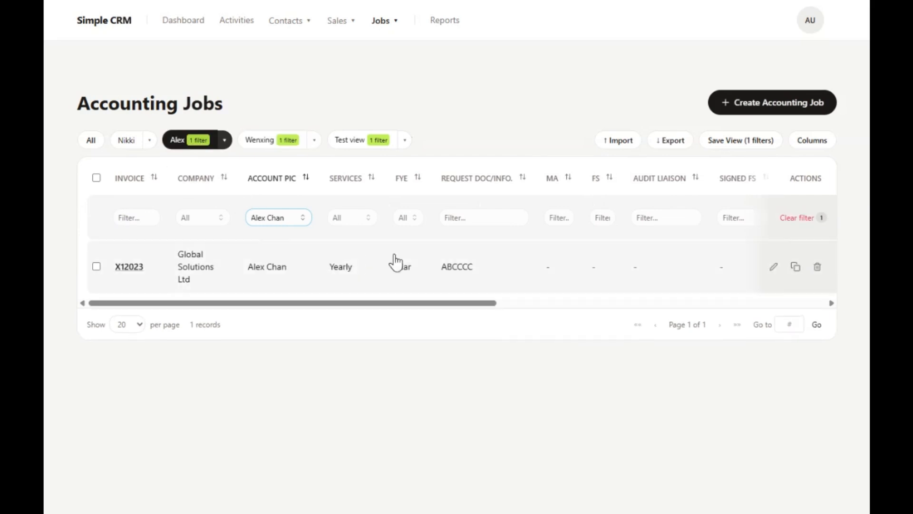
{"action": "left_click", "coordinate": [126, 140]}
{"action": "left_click", "coordinate": [89, 142]}
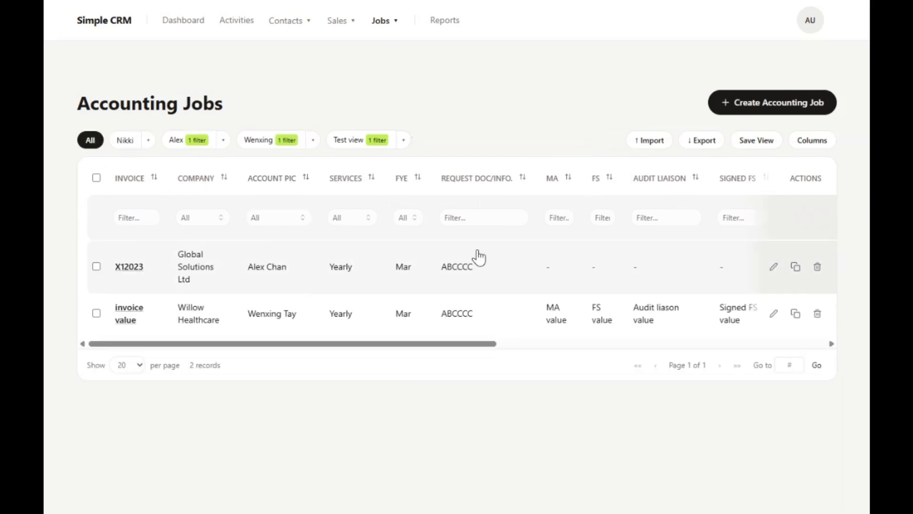
Edit the Global Solutions Ltd accounting job, set its Services to Monthly and save the changes.
{"action": "left_click", "coordinate": [773, 274]}
{"action": "scroll", "coordinate": [476, 285], "scroll_direction": "down", "scroll_amount": 2}
{"action": "left_click", "coordinate": [318, 238]}
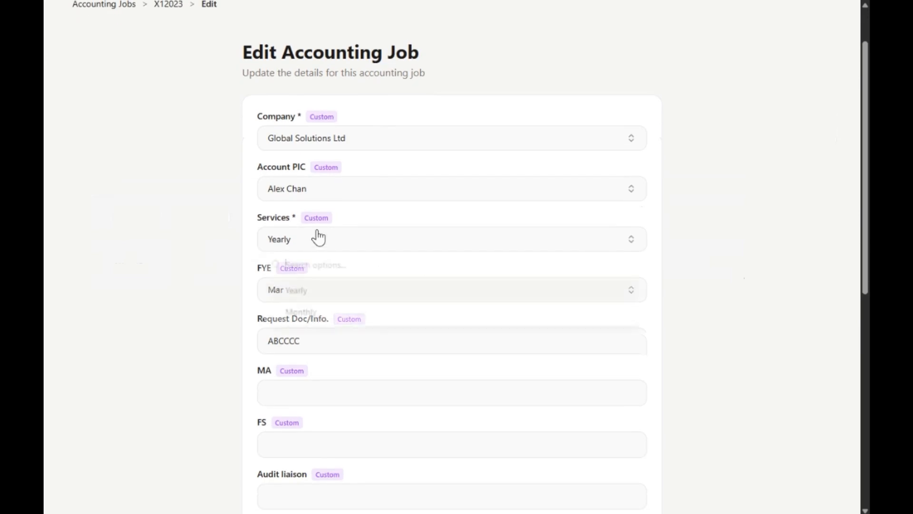
{"action": "left_click", "coordinate": [298, 317]}
{"action": "scroll", "coordinate": [244, 315], "scroll_direction": "down", "scroll_amount": 8}
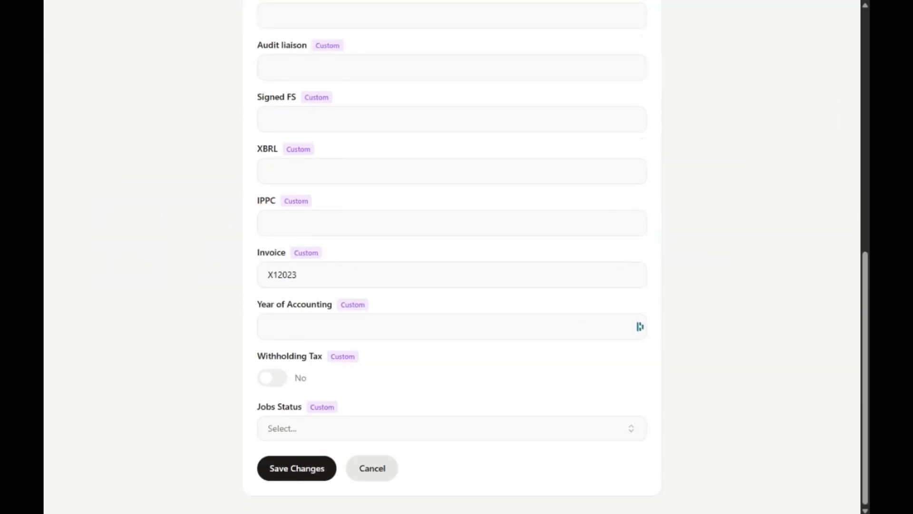
{"action": "left_click", "coordinate": [298, 462]}
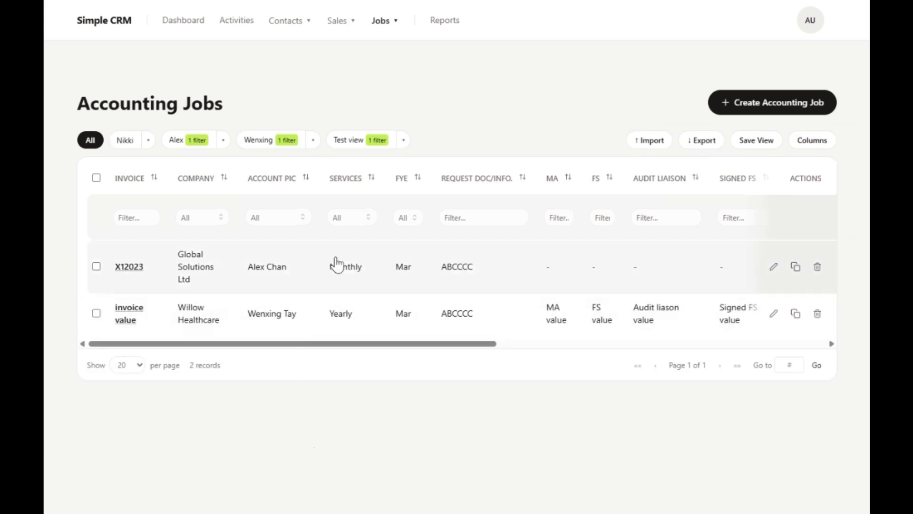
Check Test view, then filter the All view by Services Yearly and Monthly and look at the FYE filter options.
{"action": "left_click", "coordinate": [364, 145]}
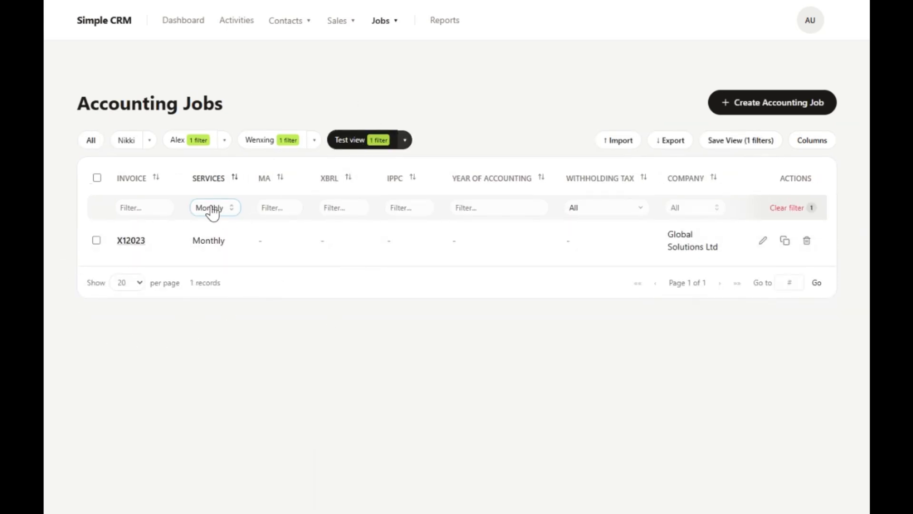
{"action": "left_click", "coordinate": [91, 140]}
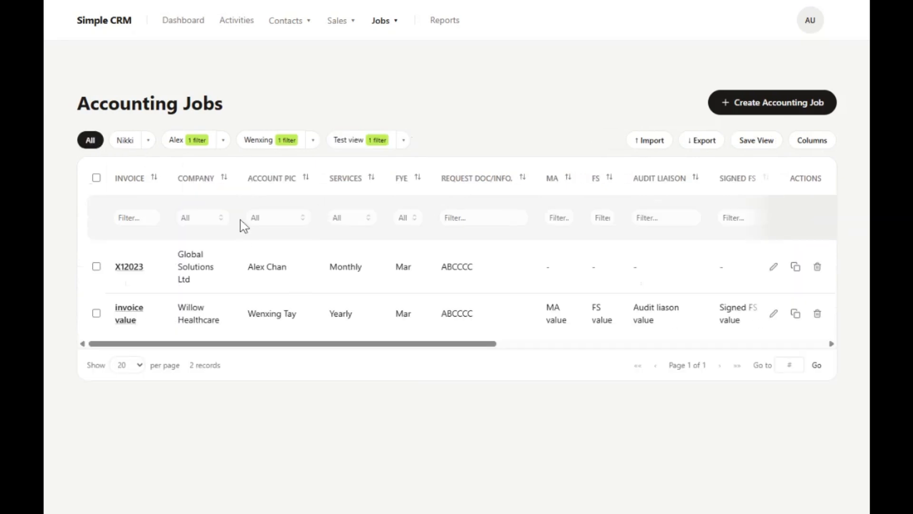
{"action": "left_click", "coordinate": [347, 219]}
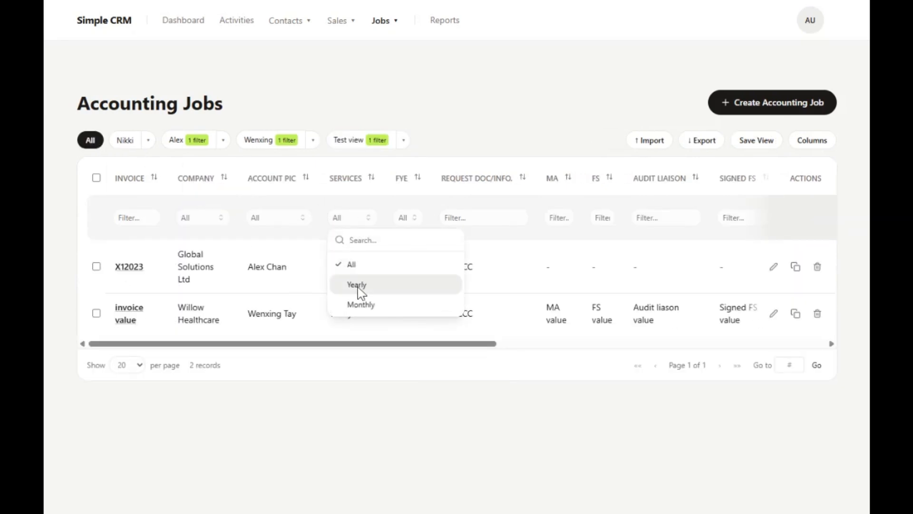
{"action": "left_click", "coordinate": [360, 284]}
{"action": "left_click", "coordinate": [355, 233]}
{"action": "left_click", "coordinate": [353, 306]}
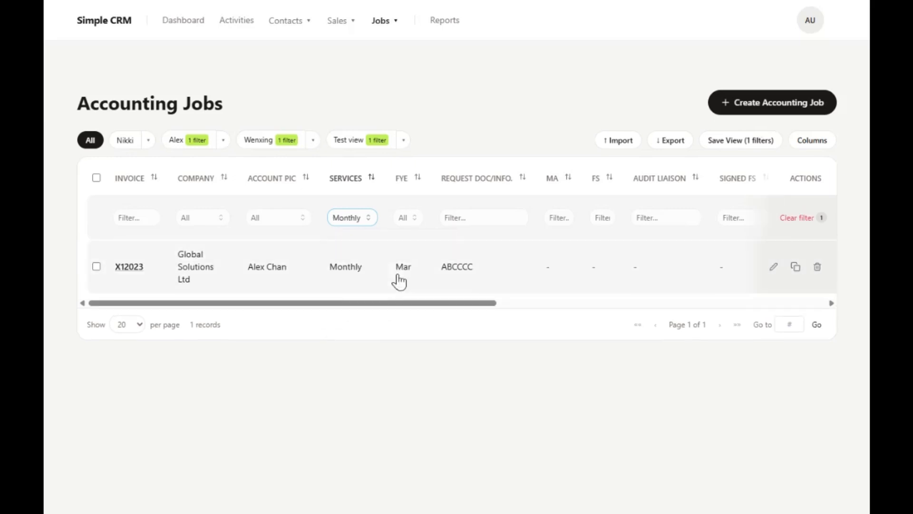
{"action": "left_click", "coordinate": [408, 222]}
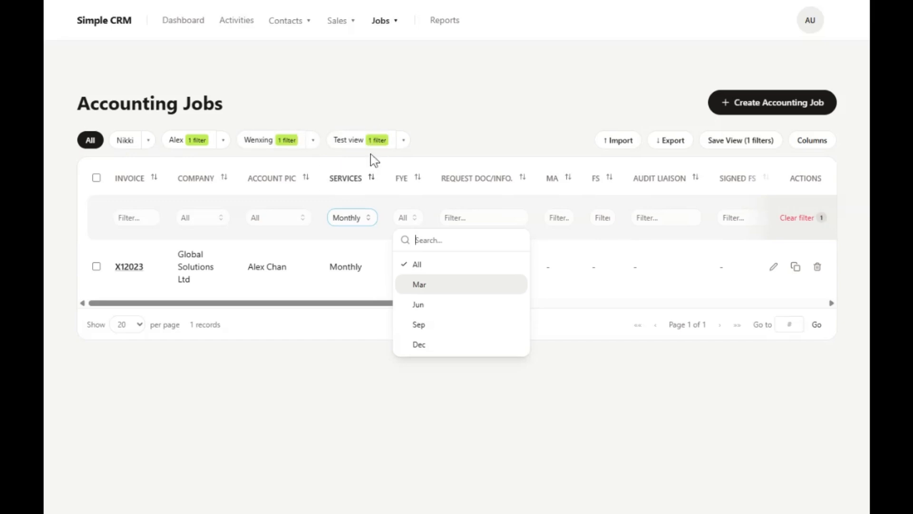
Compare the saved views again, going from Test view back to the first custom view.
{"action": "left_click", "coordinate": [362, 143]}
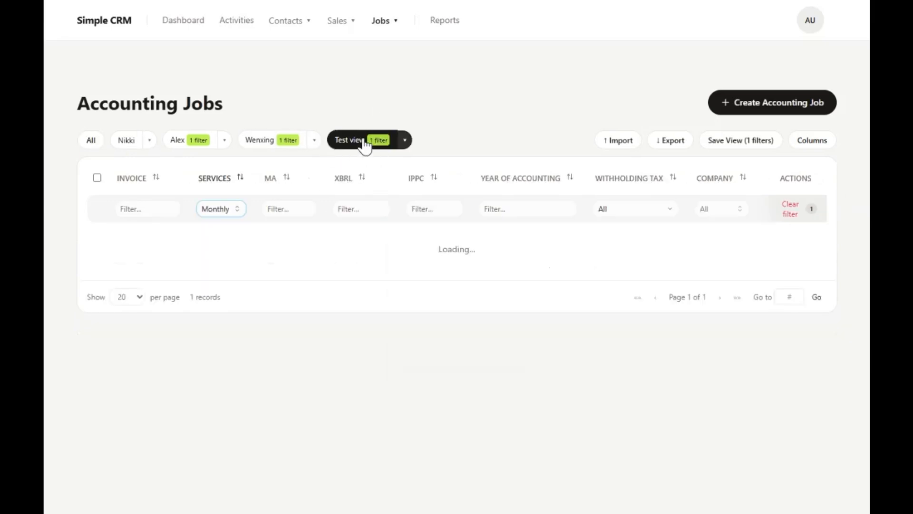
{"action": "left_click", "coordinate": [243, 141]}
{"action": "left_click", "coordinate": [177, 141]}
{"action": "left_click", "coordinate": [127, 141]}
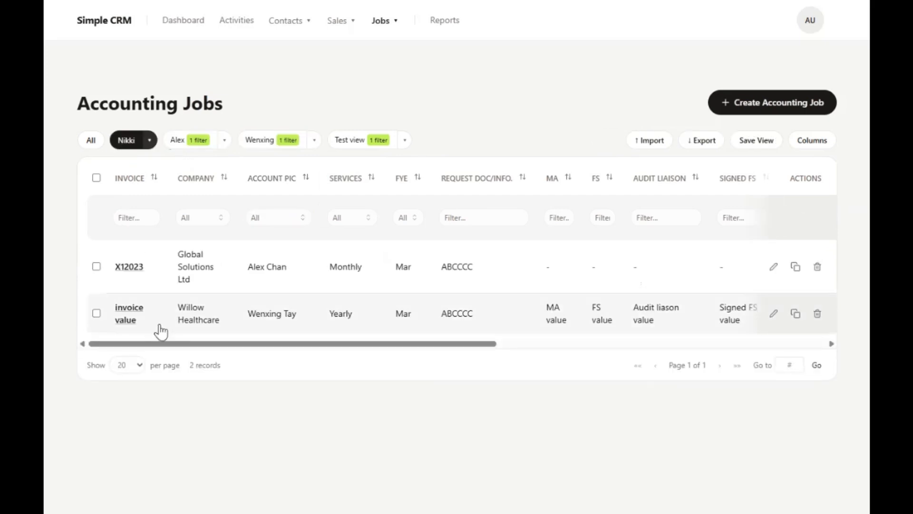
Open the Global Solutions Ltd job record and review all its details.
{"action": "left_click", "coordinate": [129, 269]}
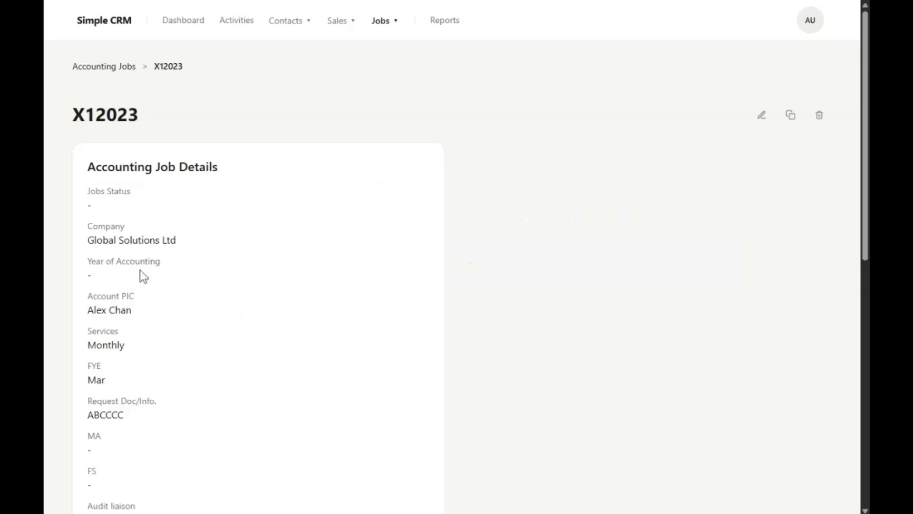
{"action": "scroll", "coordinate": [423, 234], "scroll_direction": "down", "scroll_amount": 8}
{"action": "scroll", "coordinate": [417, 239], "scroll_direction": "up", "scroll_amount": 8}
Open the job for editing and check the options available for Services and FYE.
{"action": "left_click", "coordinate": [762, 116]}
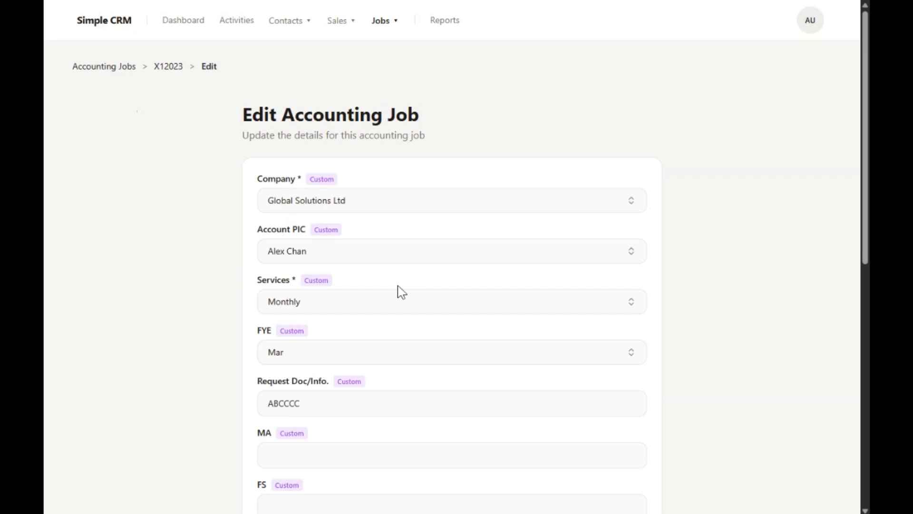
{"action": "left_click", "coordinate": [374, 304]}
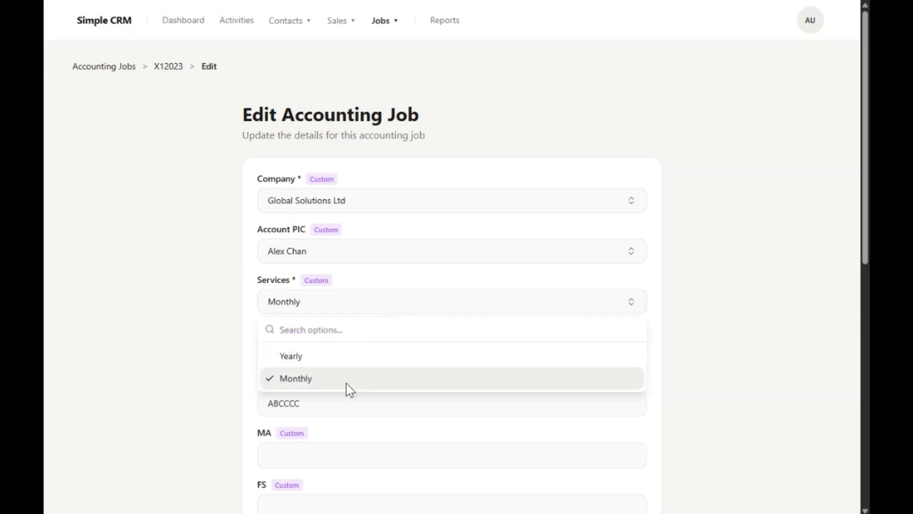
{"action": "left_click", "coordinate": [201, 318]}
{"action": "scroll", "coordinate": [662, 322], "scroll_direction": "down", "scroll_amount": 1}
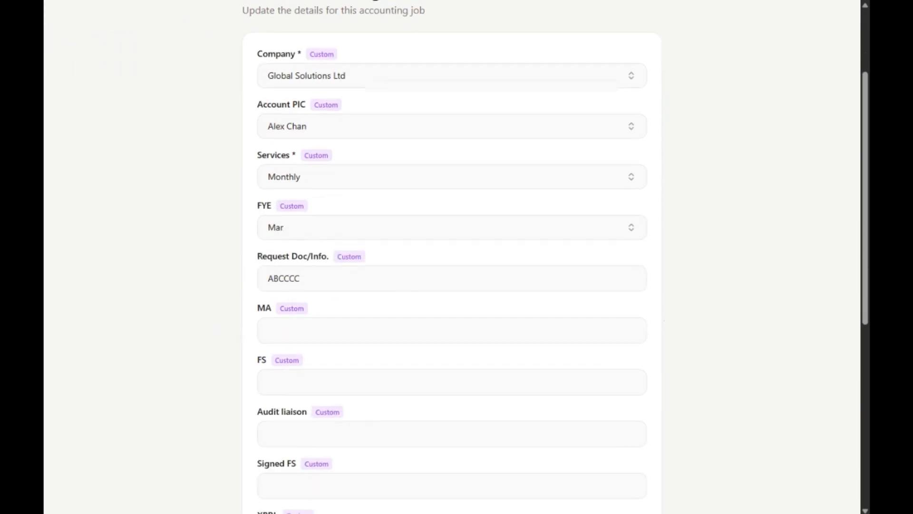
{"action": "left_click", "coordinate": [375, 229]}
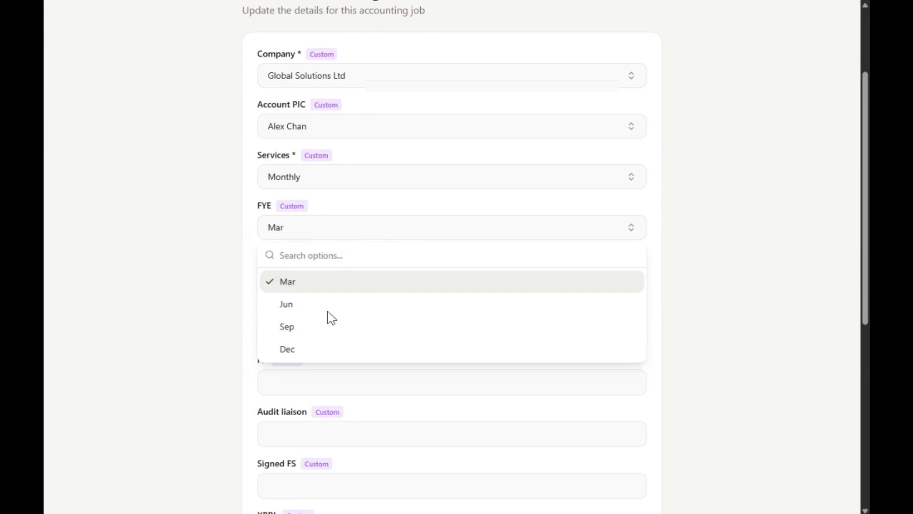
{"action": "left_click", "coordinate": [139, 293]}
Look through all the Jobs Status options in the edit form, leaving the field unset.
{"action": "scroll", "coordinate": [236, 361], "scroll_direction": "down", "scroll_amount": 4}
{"action": "scroll", "coordinate": [238, 366], "scroll_direction": "down", "scroll_amount": 2}
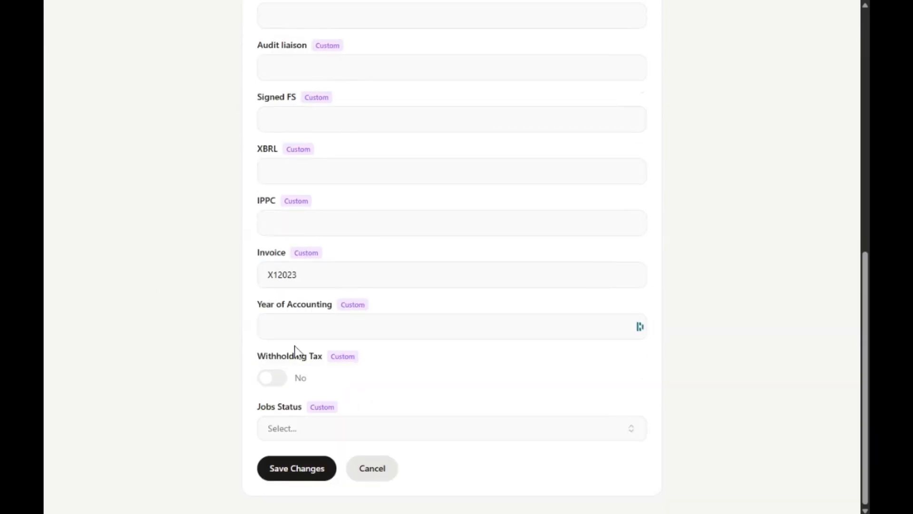
{"action": "left_click", "coordinate": [404, 440]}
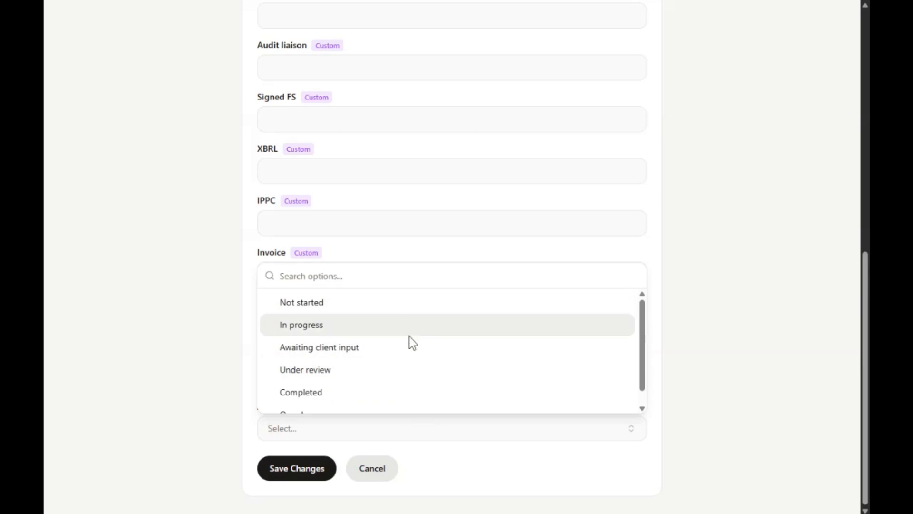
{"action": "scroll", "coordinate": [427, 342], "scroll_direction": "down", "scroll_amount": 1}
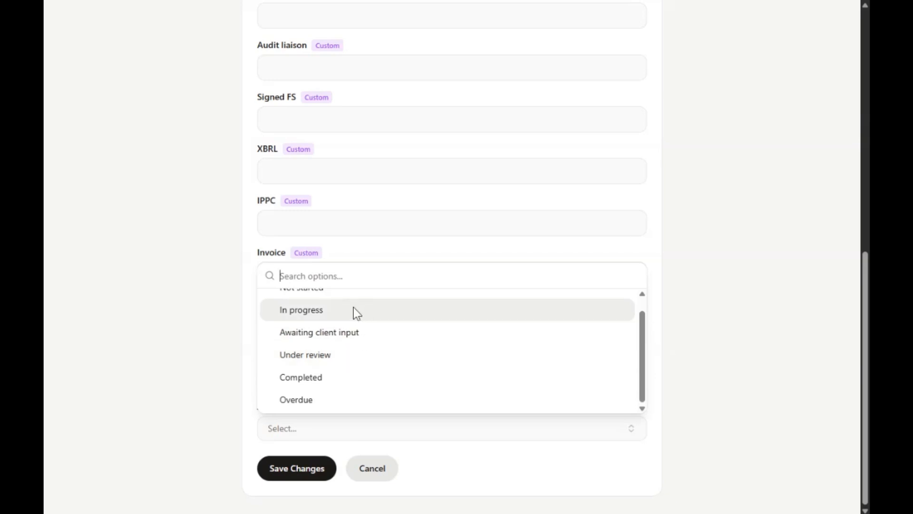
{"action": "left_click", "coordinate": [218, 286]}
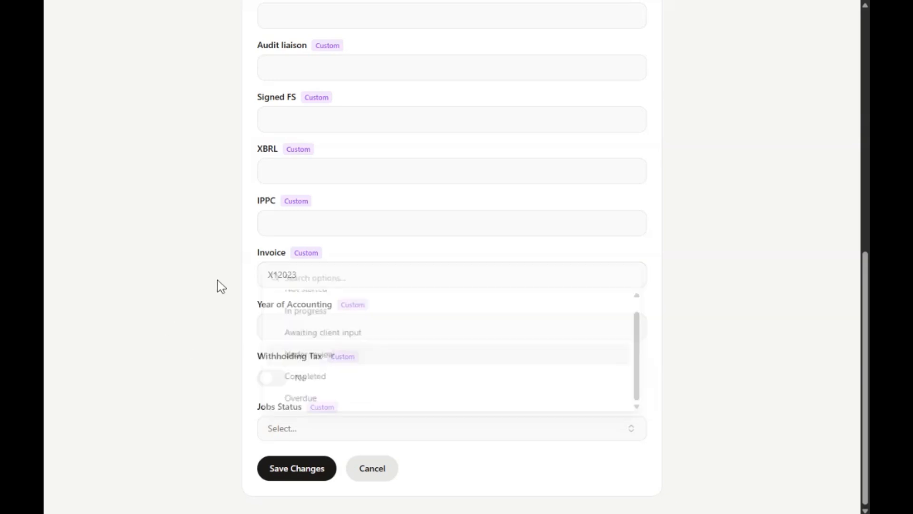
Go back to the FYE field and examine its month options without choosing another one.
{"action": "scroll", "coordinate": [358, 251], "scroll_direction": "up", "scroll_amount": 1}
{"action": "scroll", "coordinate": [362, 250], "scroll_direction": "up", "scroll_amount": 1}
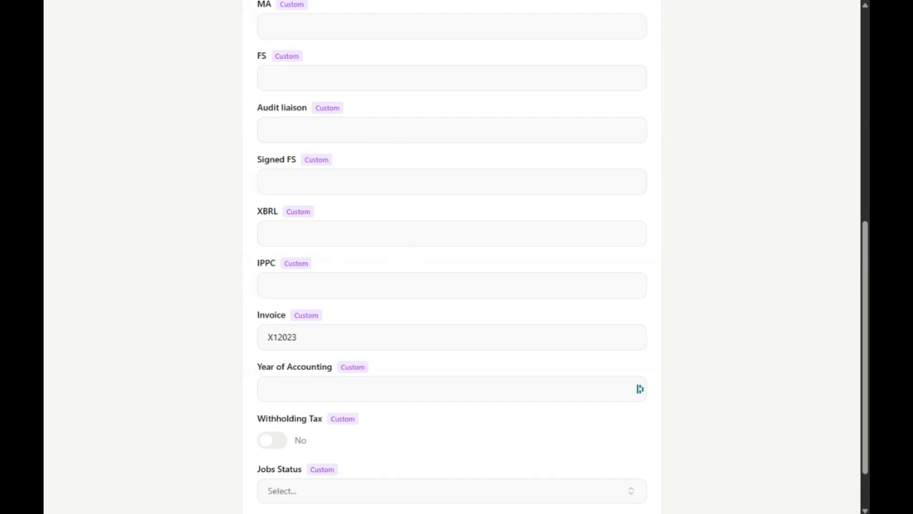
{"action": "scroll", "coordinate": [389, 197], "scroll_direction": "up", "scroll_amount": 5}
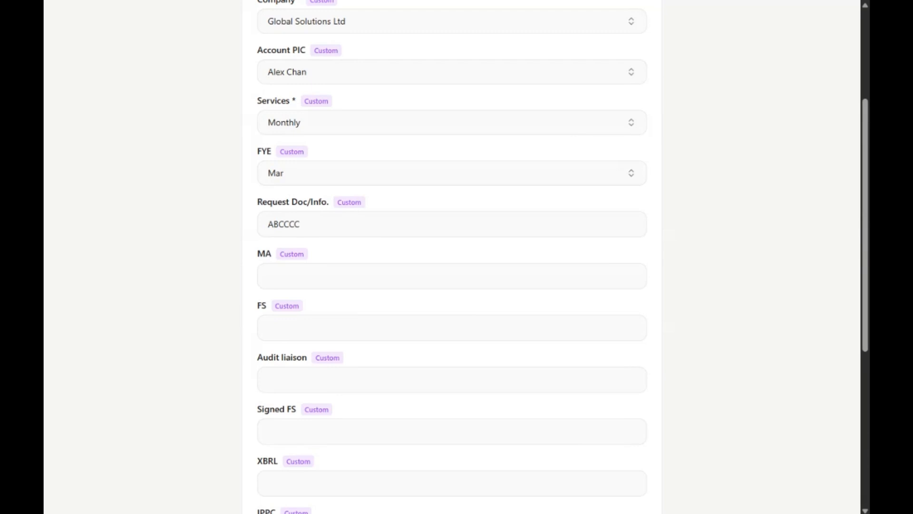
{"action": "left_click", "coordinate": [317, 178]}
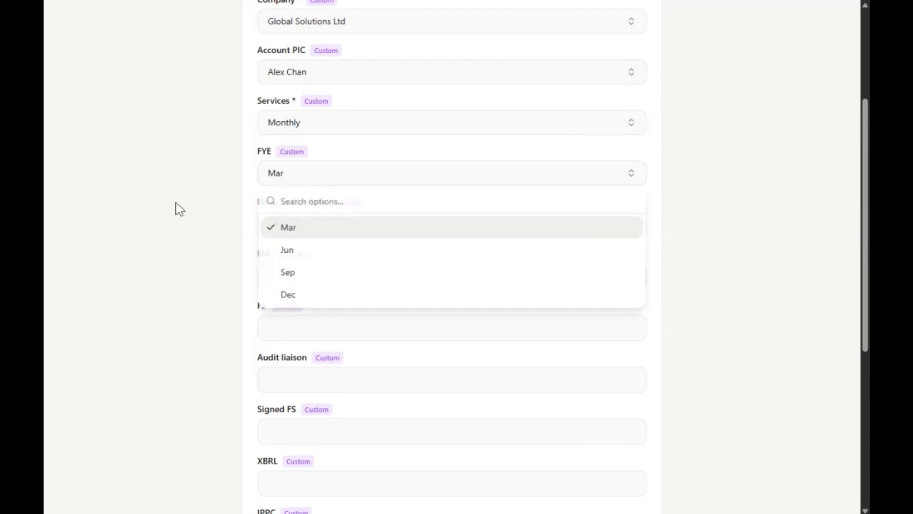
{"action": "left_click", "coordinate": [288, 185]}
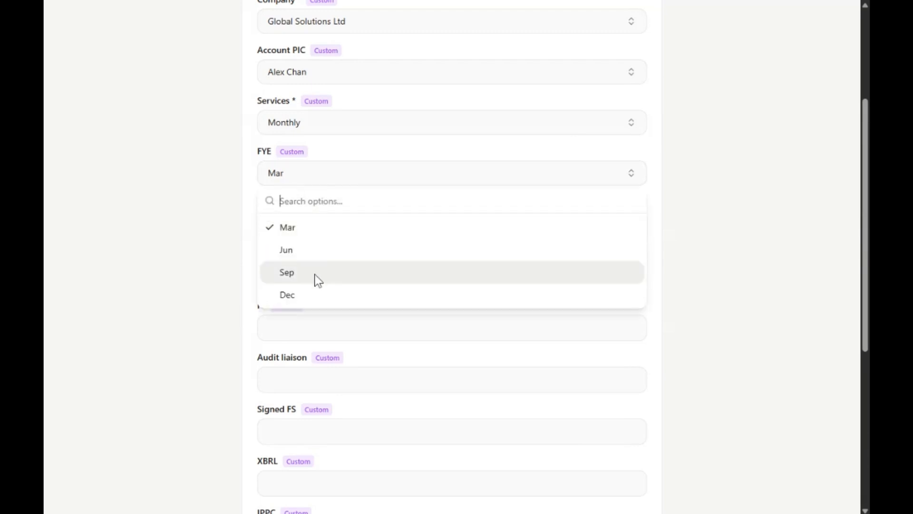
{"action": "left_click", "coordinate": [214, 241]}
{"action": "left_click", "coordinate": [324, 178]}
{"action": "left_click", "coordinate": [173, 230]}
{"action": "left_click", "coordinate": [304, 178]}
{"action": "left_click", "coordinate": [179, 255]}
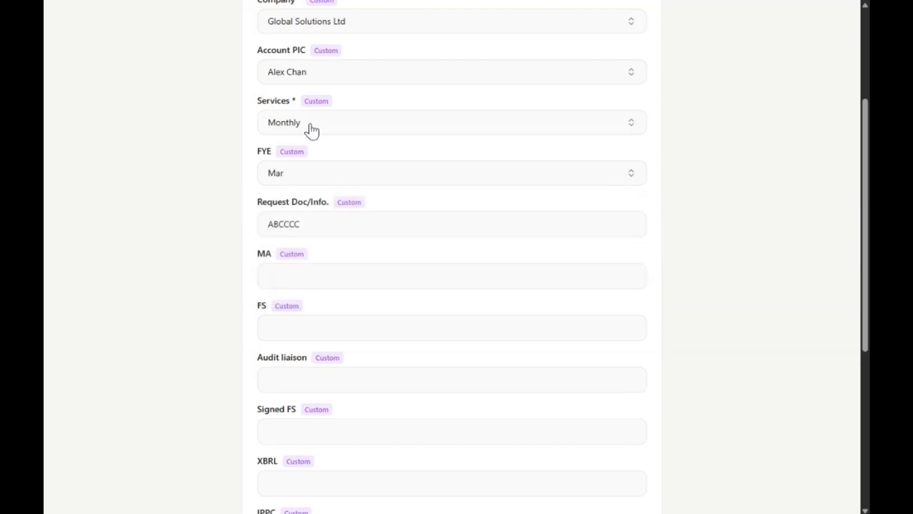
Recheck the Services options and review the rest of the edit form down to Jobs Status.
{"action": "left_click", "coordinate": [312, 130]}
{"action": "left_click", "coordinate": [165, 129]}
{"action": "scroll", "coordinate": [167, 312], "scroll_direction": "up", "scroll_amount": 4}
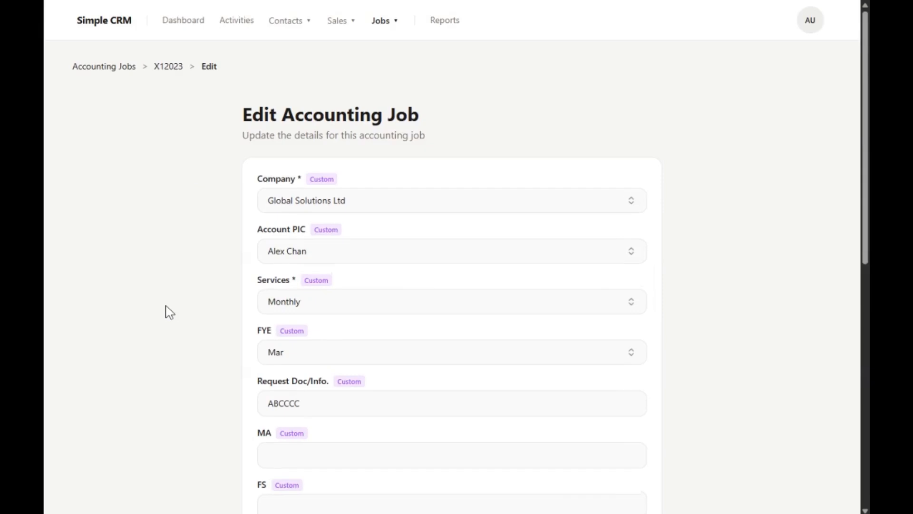
{"action": "scroll", "coordinate": [175, 302], "scroll_direction": "down", "scroll_amount": 7}
{"action": "scroll", "coordinate": [188, 303], "scroll_direction": "up", "scroll_amount": 2}
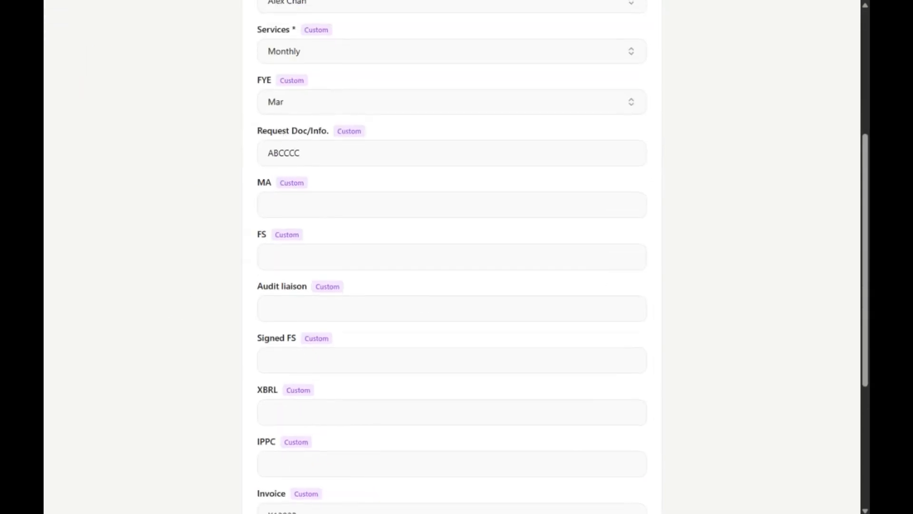
{"action": "scroll", "coordinate": [368, 62], "scroll_direction": "down", "scroll_amount": 5}
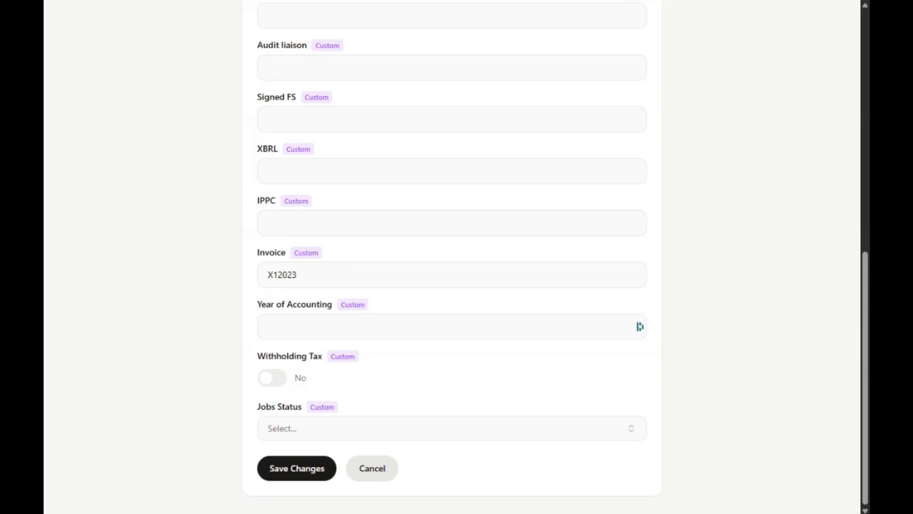
Fill the XBRL field with the trial text "wefeewf", and replace that text with 150.
{"action": "left_click", "coordinate": [271, 171]}
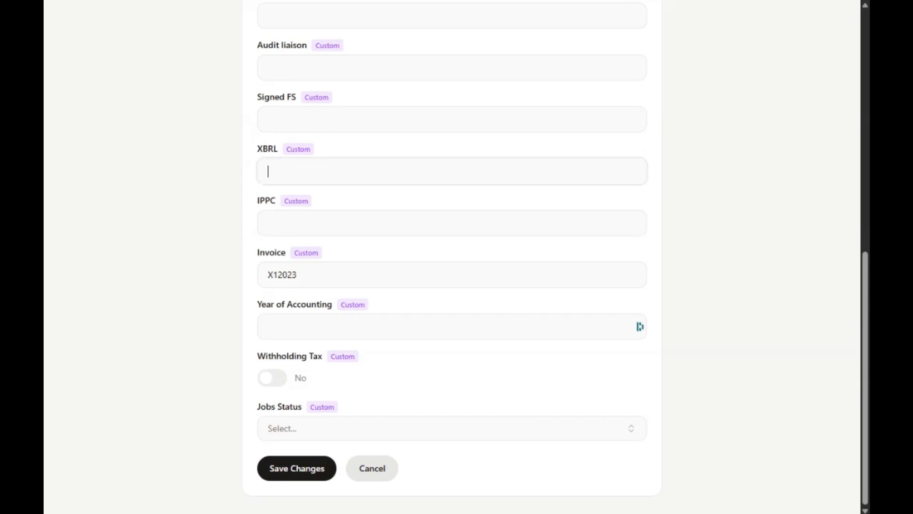
{"action": "type", "text": "wefeewf"}
{"action": "double_click", "coordinate": [291, 171]}
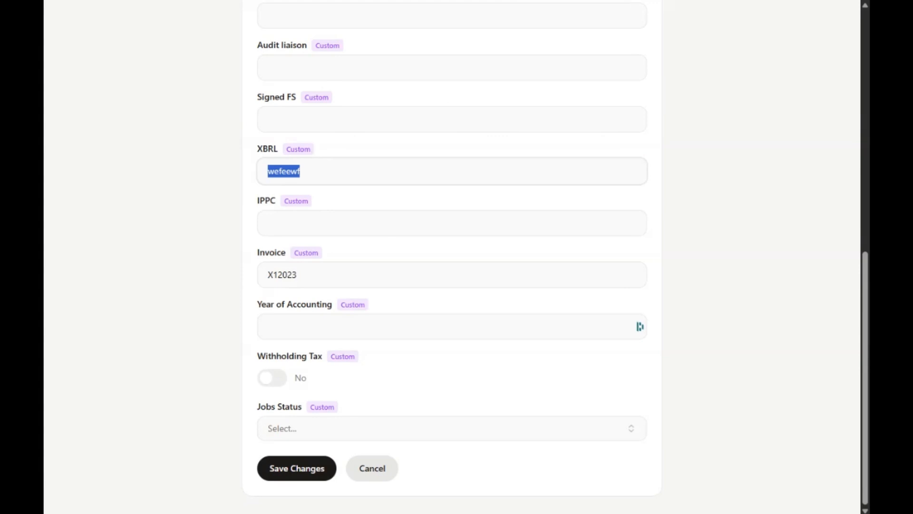
{"action": "type", "text": "150"}
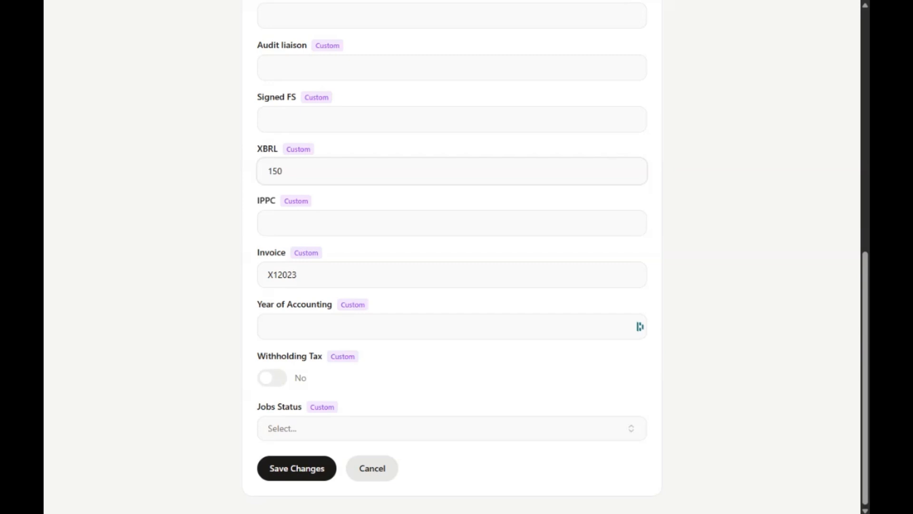
Enter the trial text "wefwefa" in the Signed FS field and replace it with "confirm by 10 June 2023".
{"action": "left_click", "coordinate": [268, 120]}
{"action": "type", "text": "wefwefa"}
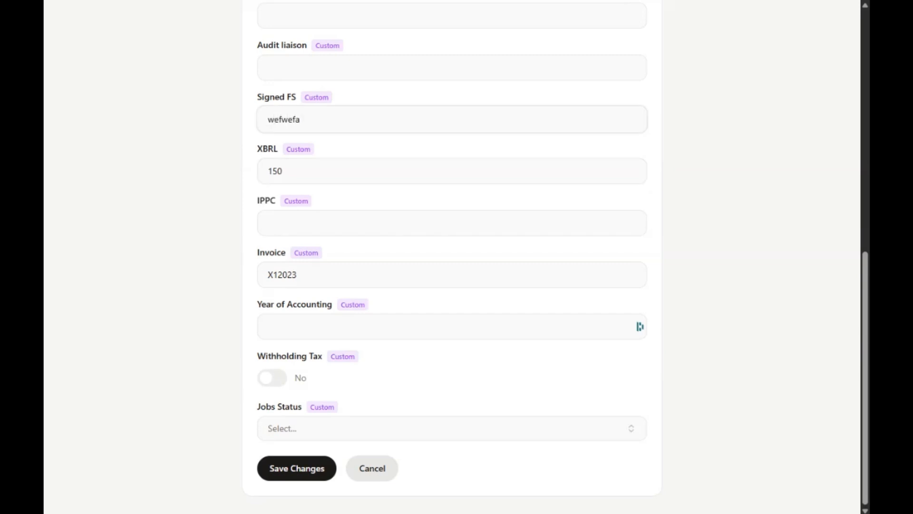
{"action": "key", "text": "ctrl+a"}
{"action": "type", "text": "confirm by 10 June 2023"}
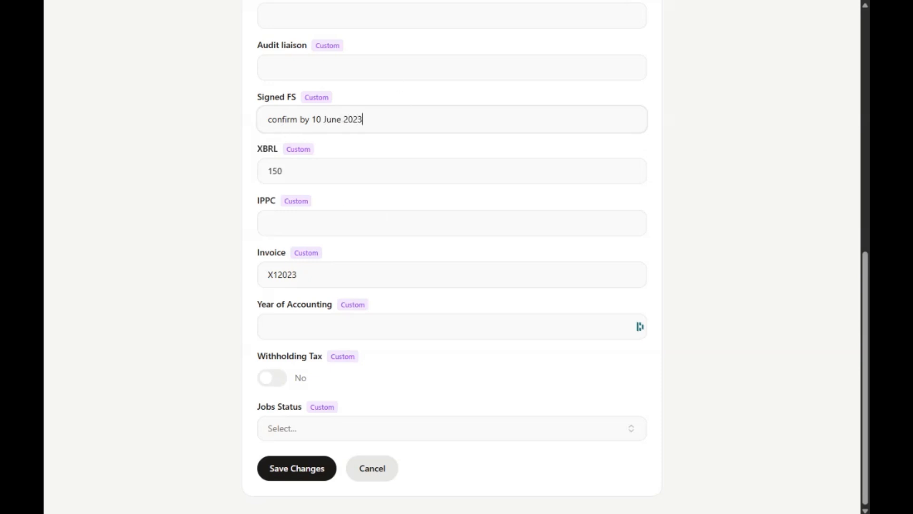
Return to the XBRL field and select its entire value for editing.
{"action": "key", "text": "Tab"}
{"action": "key", "text": "ctrl+a"}
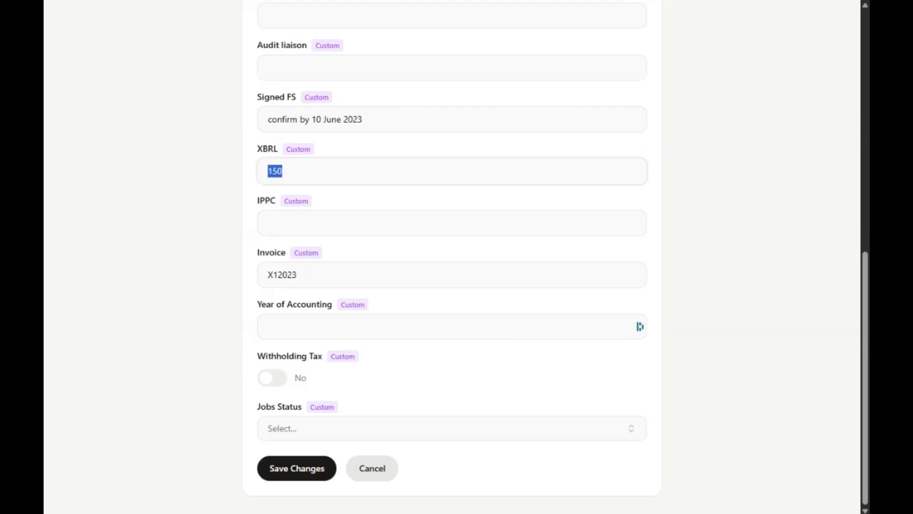